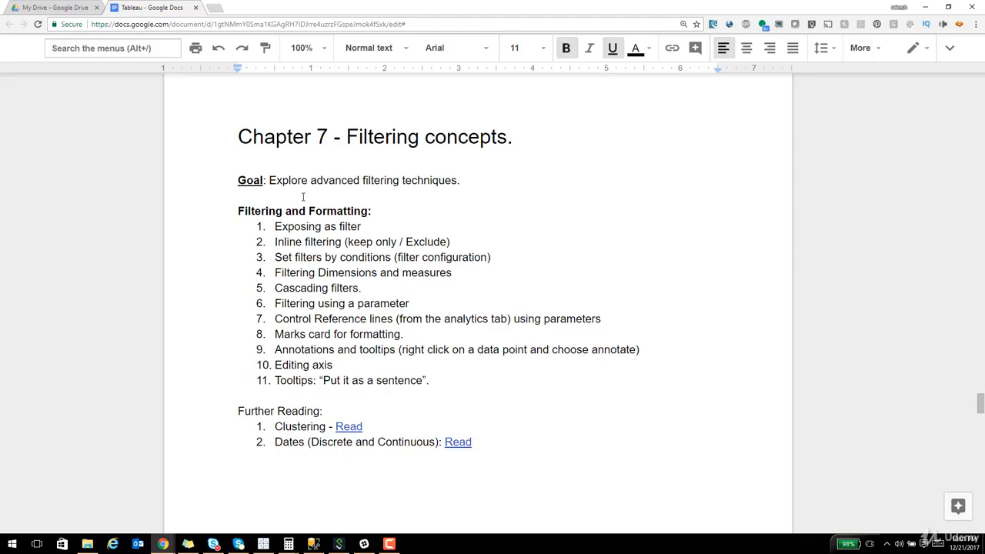
click(319, 182)
drag(376, 180, 435, 180)
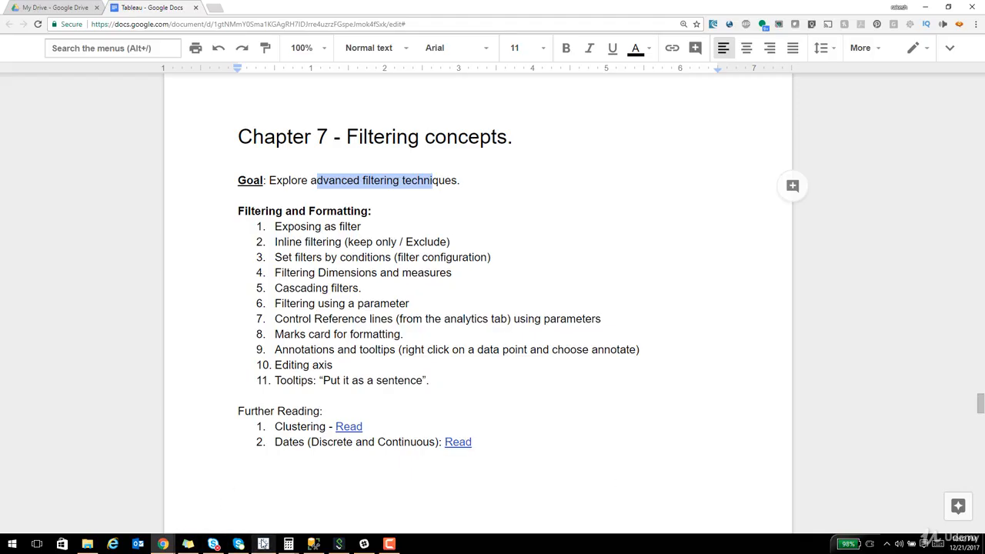
Step: Switch to Tableau and connect a new data source to the AdventureWorks2016CTP3 database on the .\sql2016 Microsoft SQL Server
click(263, 544)
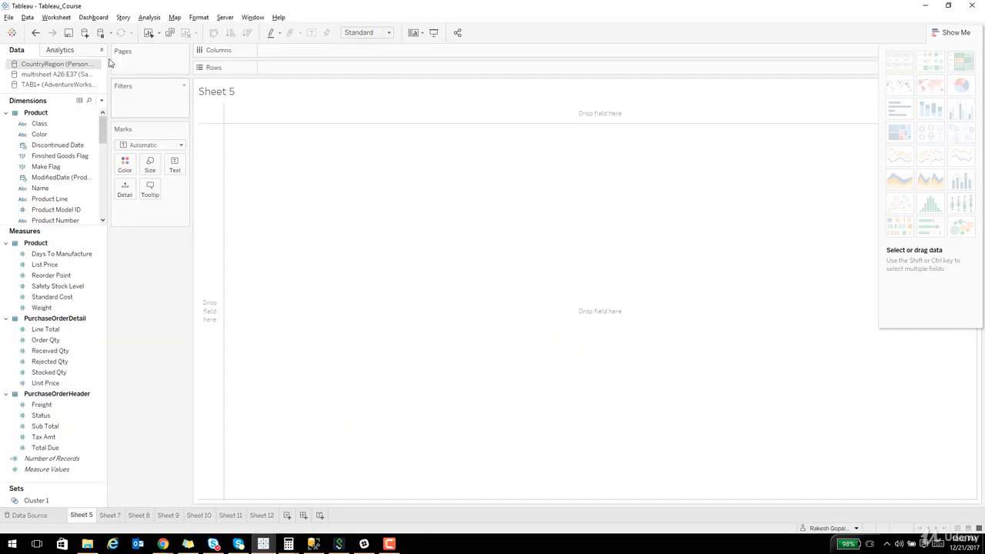
click(28, 17)
click(54, 29)
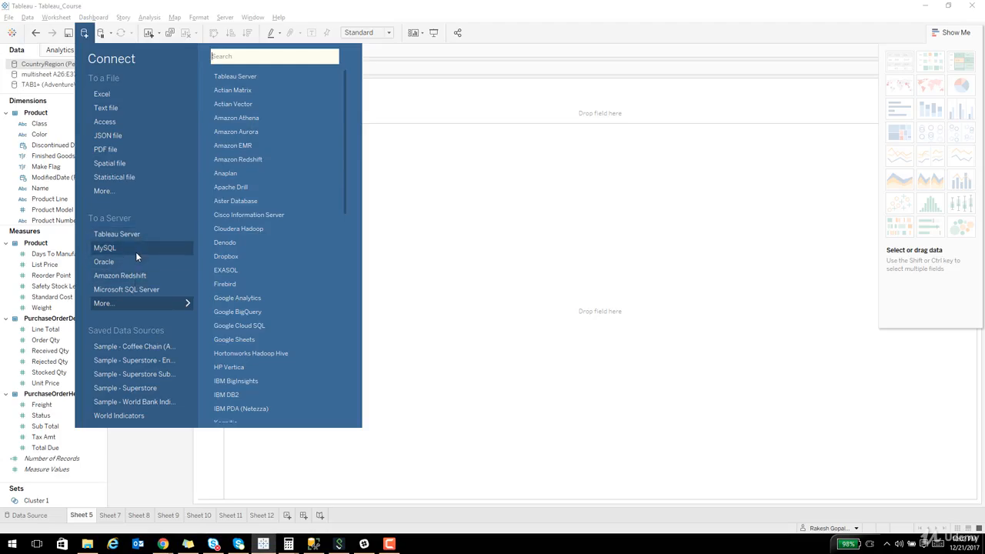
click(140, 290)
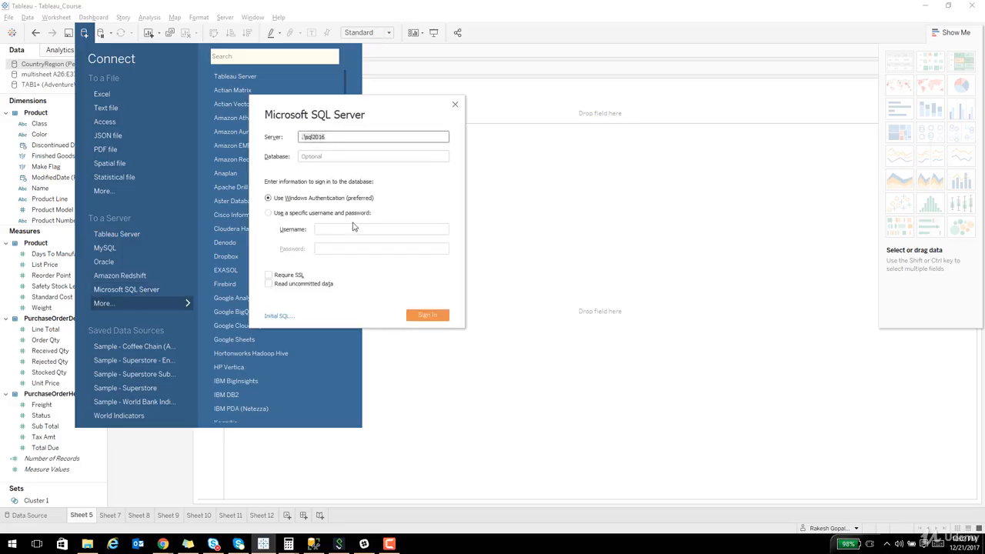
click(415, 318)
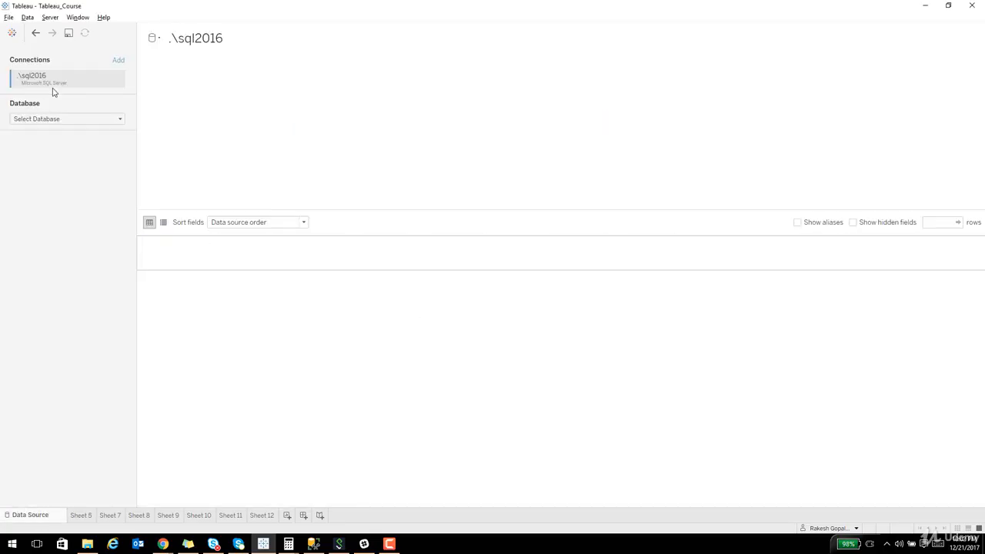
click(60, 120)
click(61, 144)
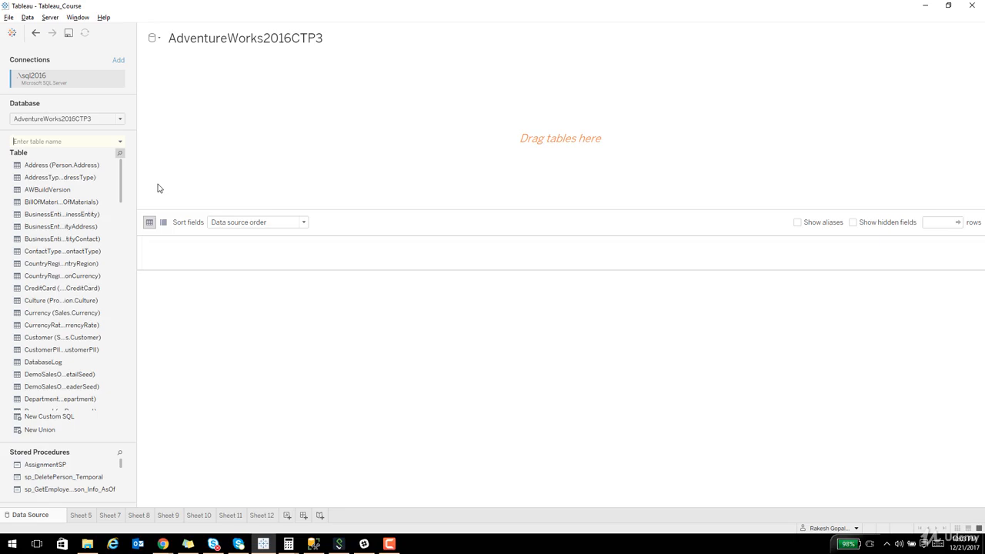
Step: Find the purchasing tables with "purch" and add PurchaseOrderDetail as the data source's first table
click(72, 140)
text(pu)
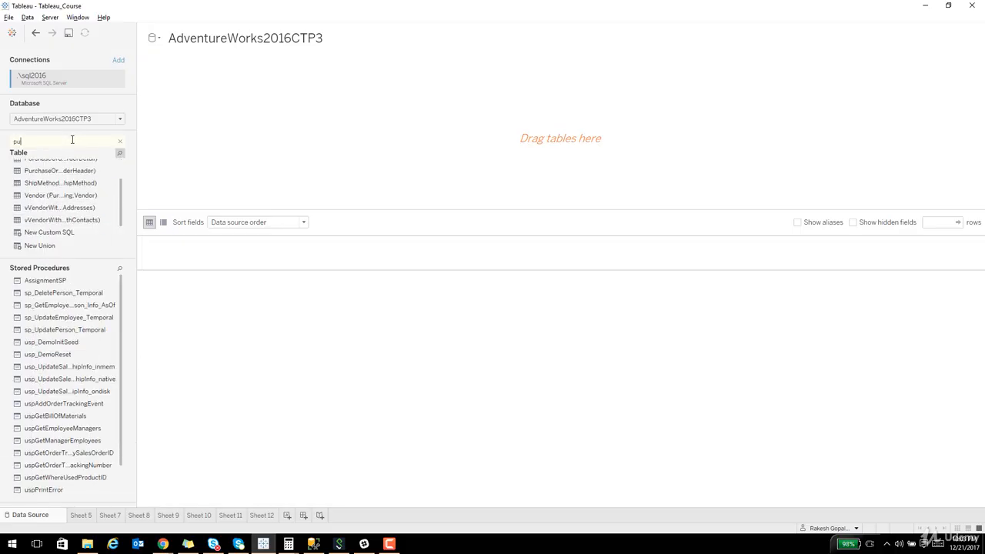
text(rch)
drag(55, 170, 193, 120)
drag(205, 85, 65, 215)
scroll(66, 207, up, 1)
drag(63, 178, 205, 121)
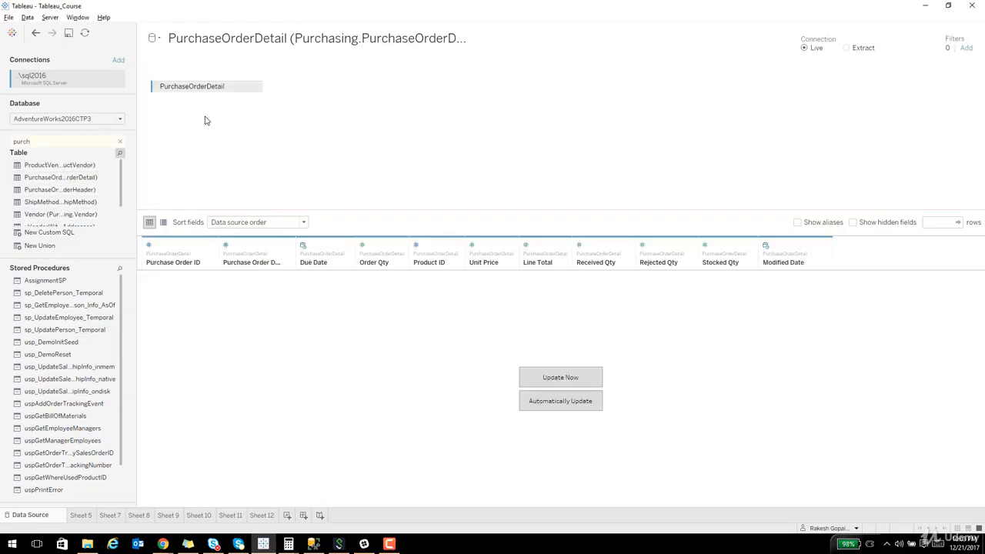
Step: Search the tables for "produc" and join the Product table to PurchaseOrderDetail
click(63, 139)
key(BackSpace)
key(BackSpace)
key(BackSpace)
key(BackSpace)
text(r)
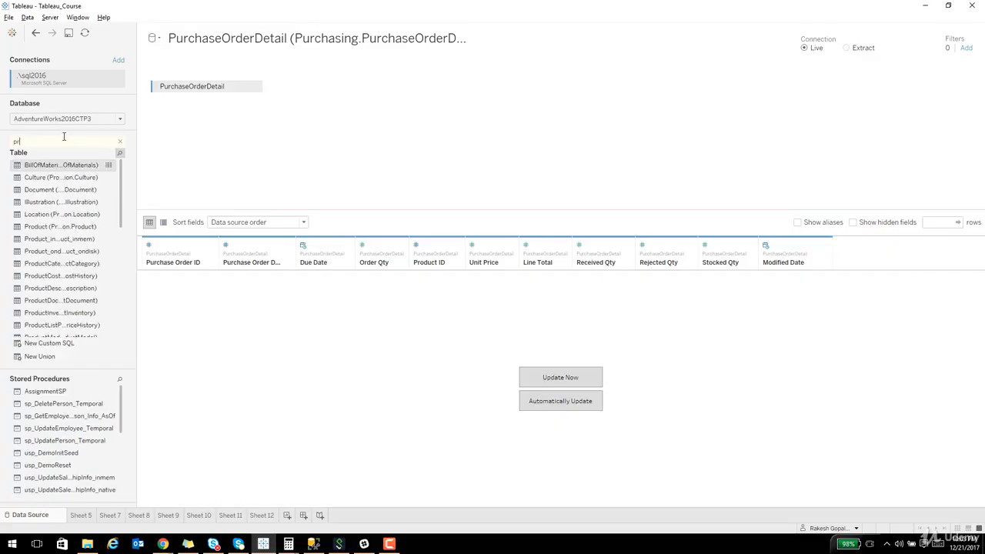
text(oduc)
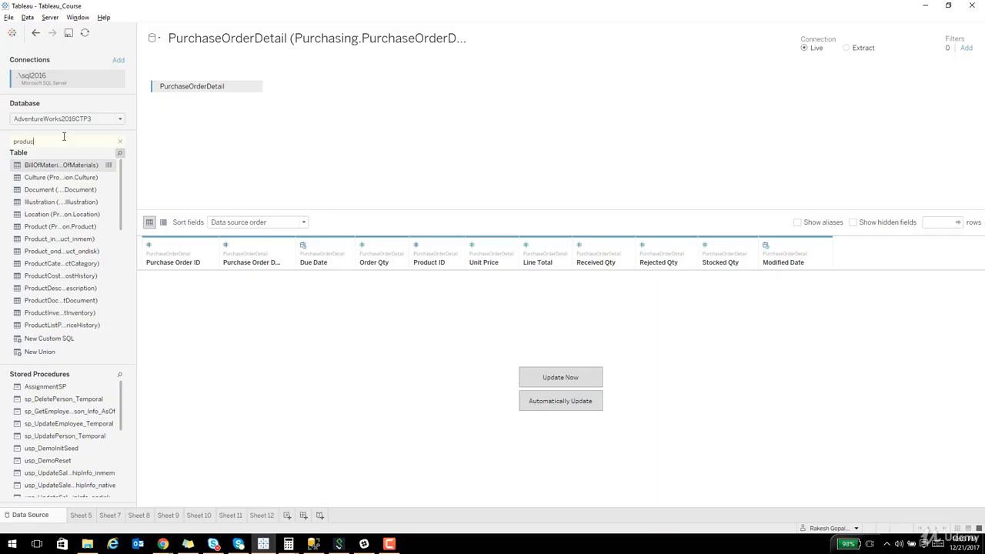
drag(55, 228, 359, 101)
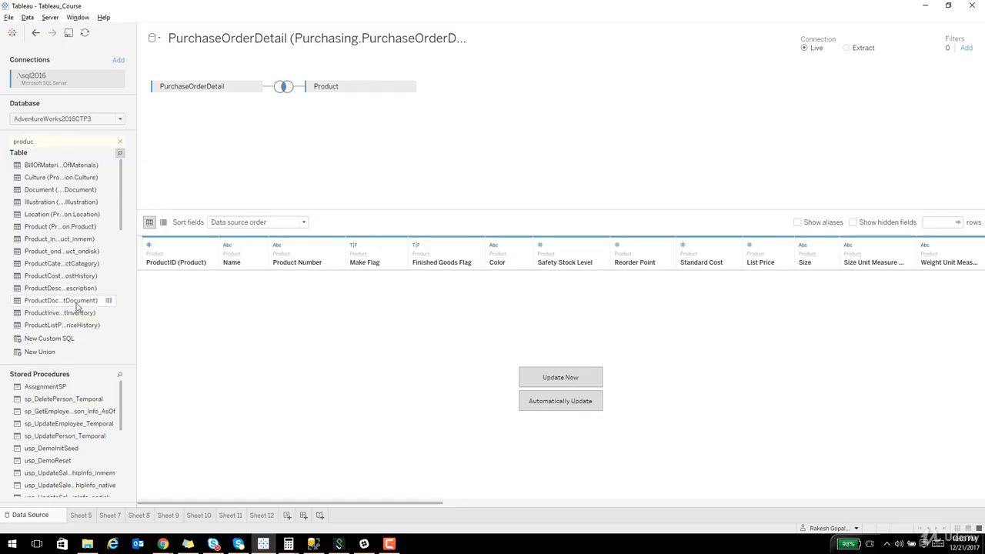
Step: Search the tables for "pur" and join PurchaseOrderHeader to PurchaseOrderDetail
click(39, 142)
drag(137, 239, 208, 239)
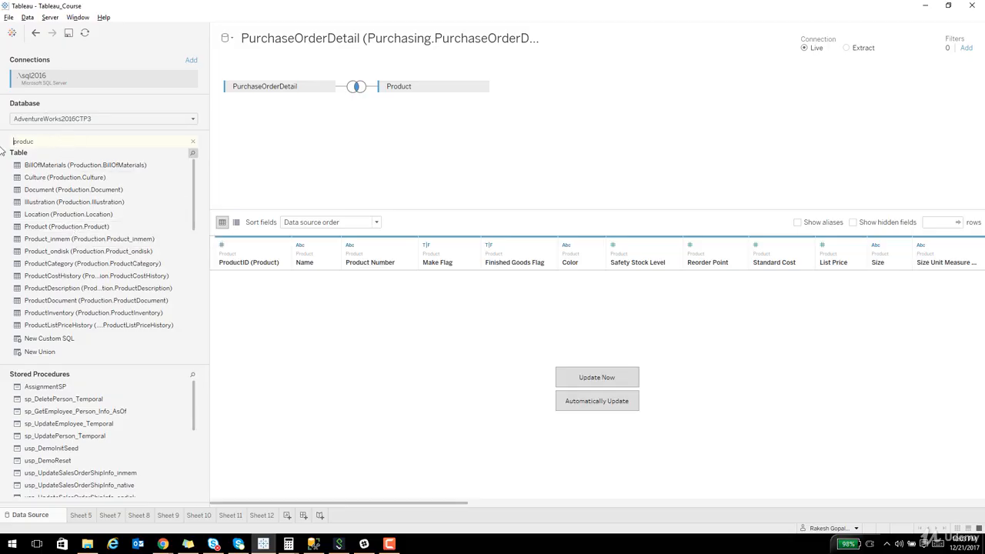
key(Delete)
key(Delete)
key(Delete)
key(Delete)
key(Delete)
key(Delete)
text(pu)
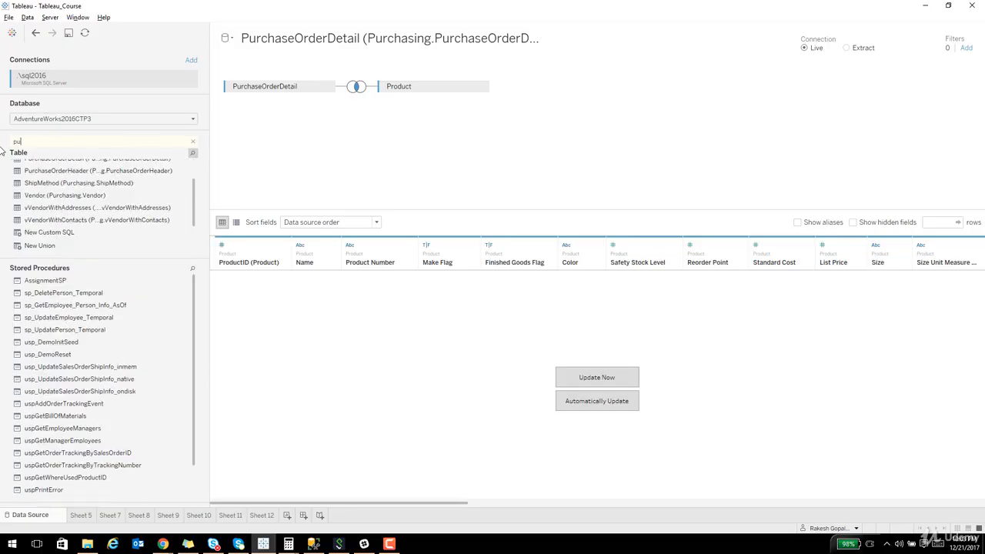
text(r)
drag(108, 171, 444, 127)
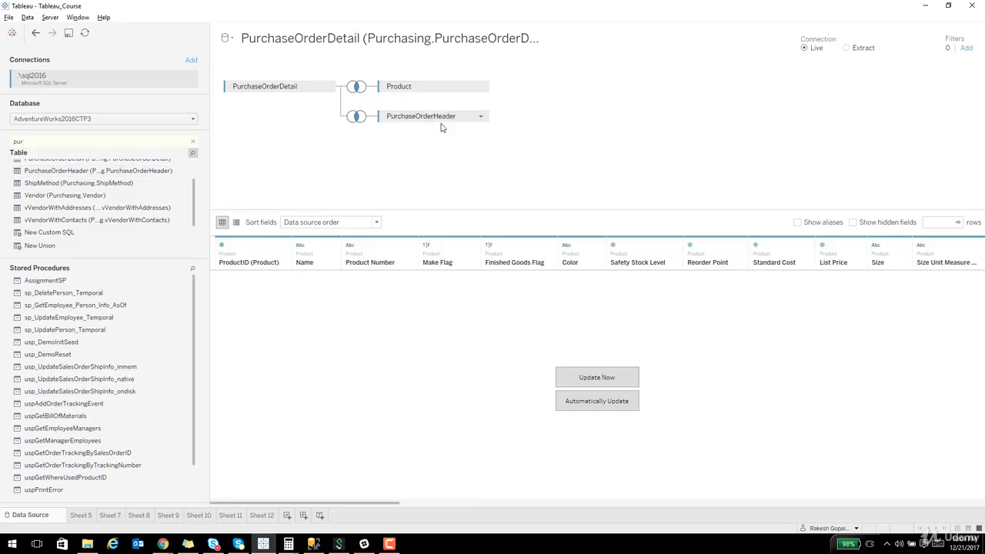
Step: Load the data preview of the joined tables and create a new worksheet
click(604, 380)
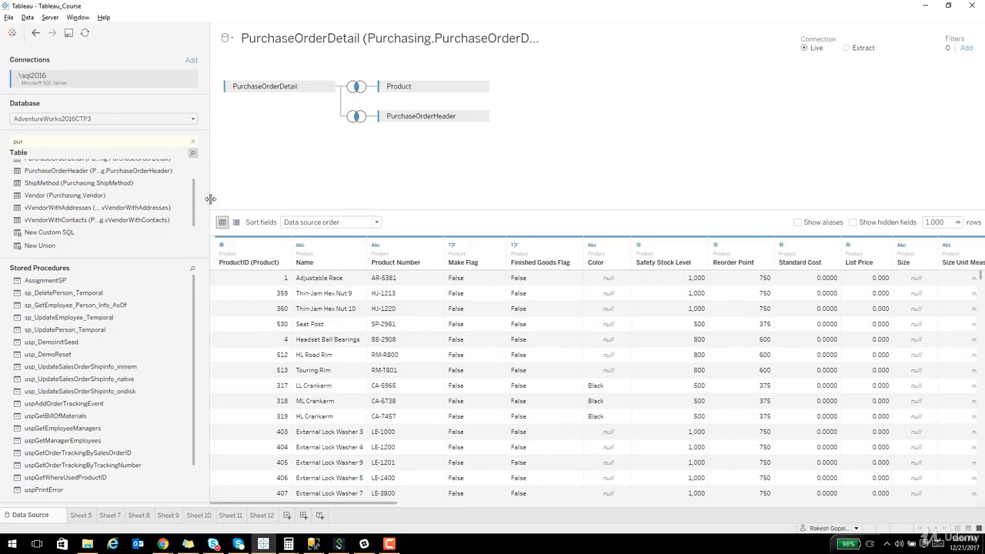
drag(209, 200, 135, 205)
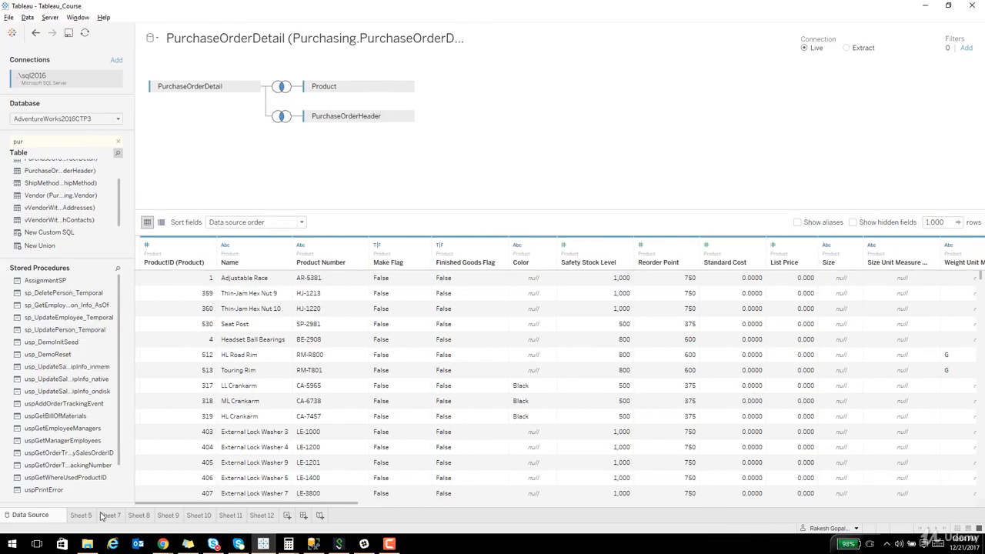
click(287, 516)
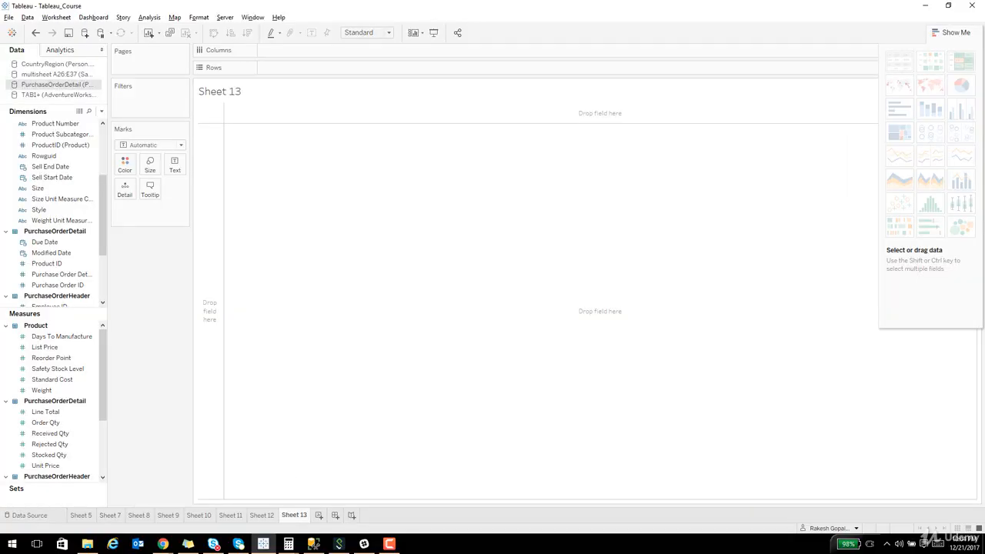
Step: Build a text table with the Product dimensions Color and Name as rows
key(alt+Tab)
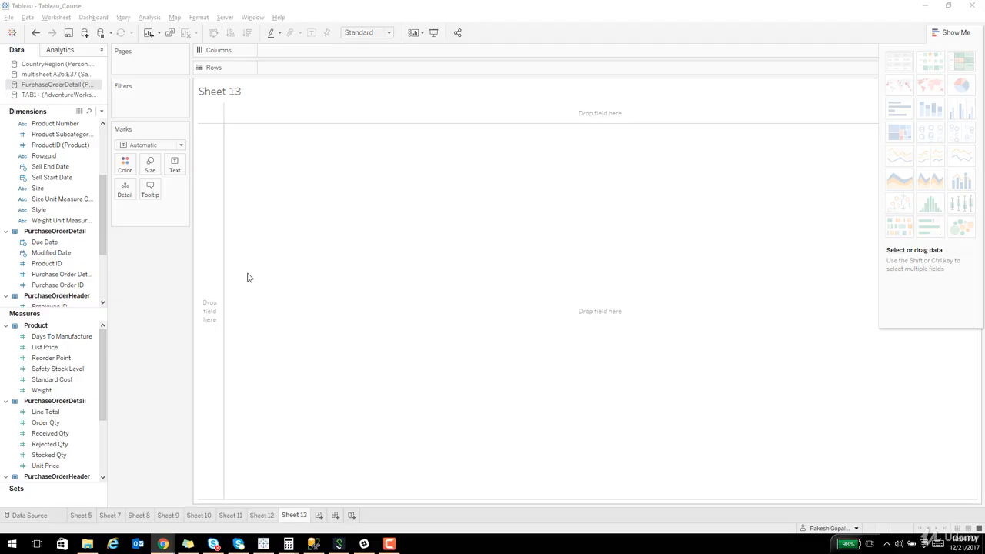
click(222, 214)
click(67, 188)
scroll(62, 215, up, 5)
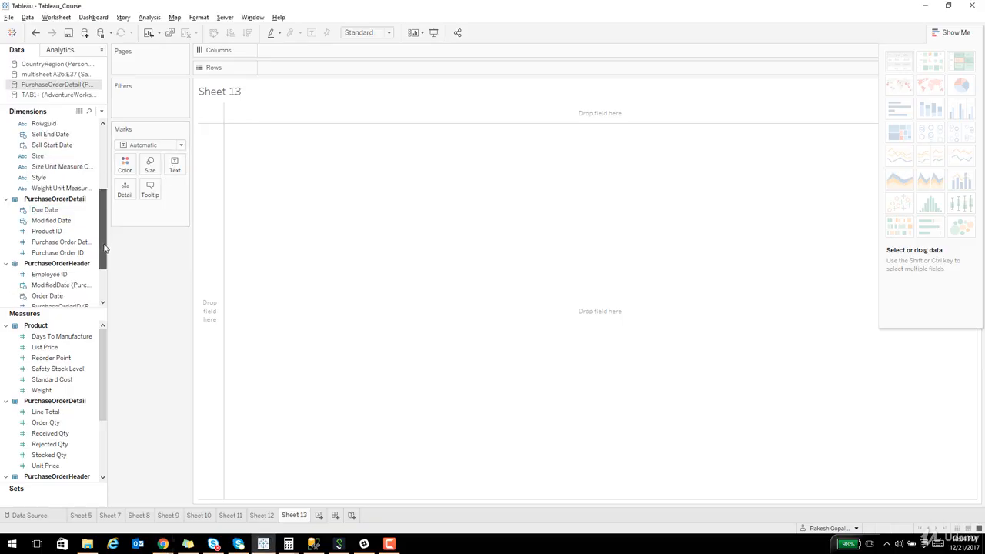
click(48, 145)
drag(48, 149, 202, 151)
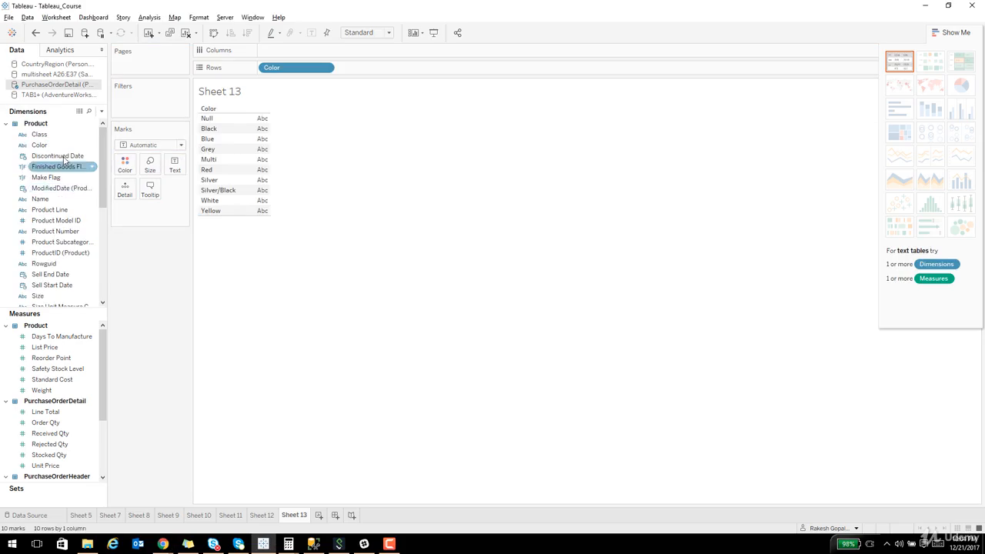
click(90, 199)
drag(91, 201, 225, 190)
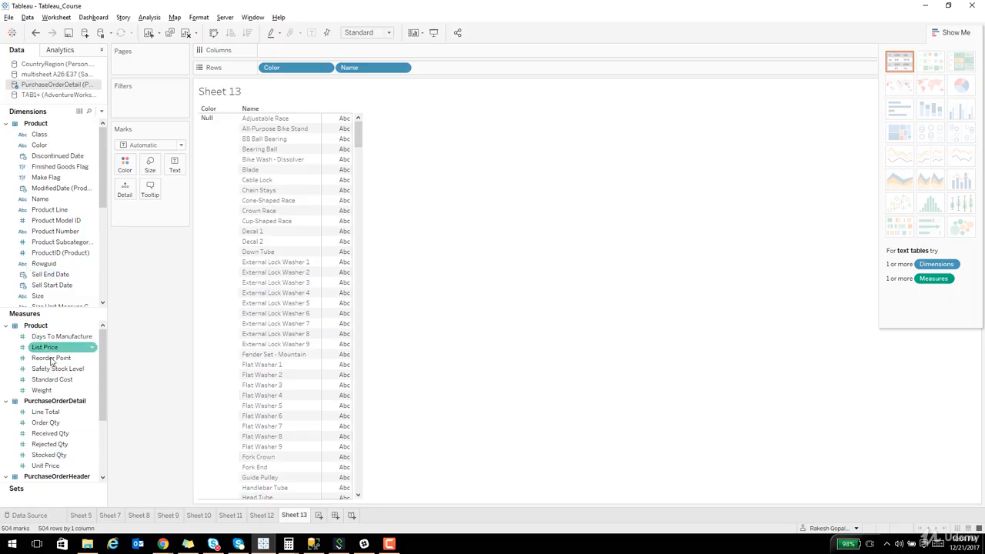
Step: Add the Order Qty and List Price measures to the table and sort the product names by descending List Price
drag(46, 422, 327, 333)
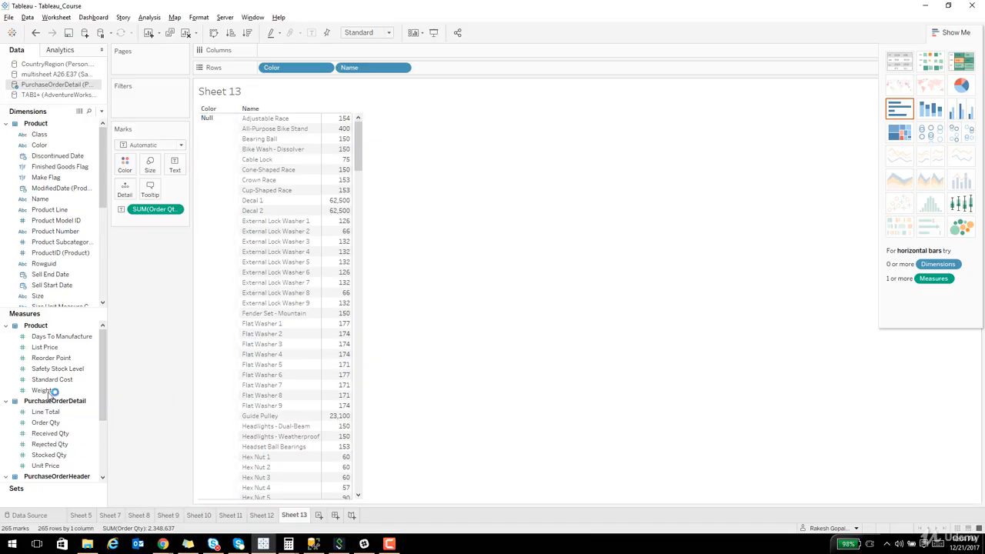
drag(46, 347, 339, 302)
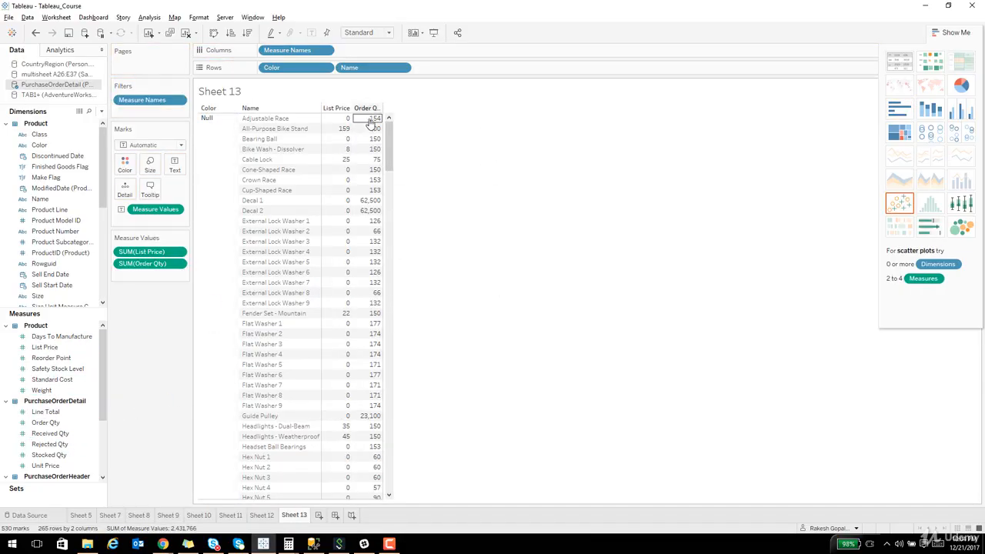
click(344, 108)
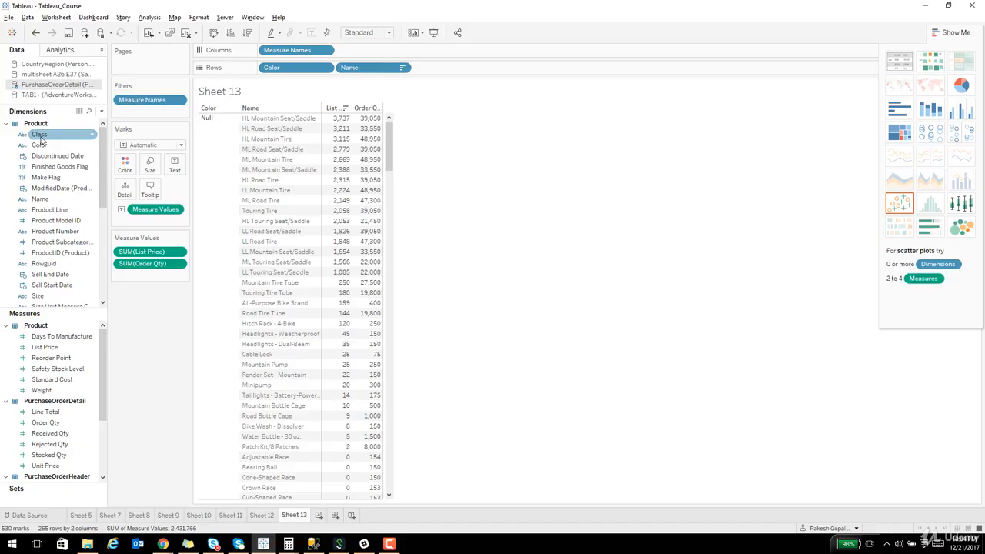
Step: Filter the worksheet on the Class dimension so that only class L is included
drag(40, 138, 152, 115)
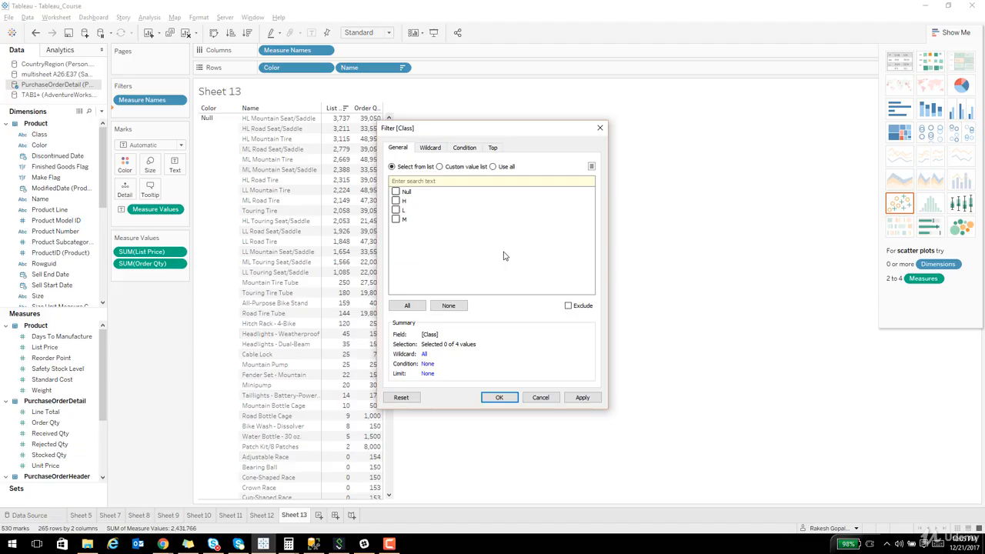
click(395, 211)
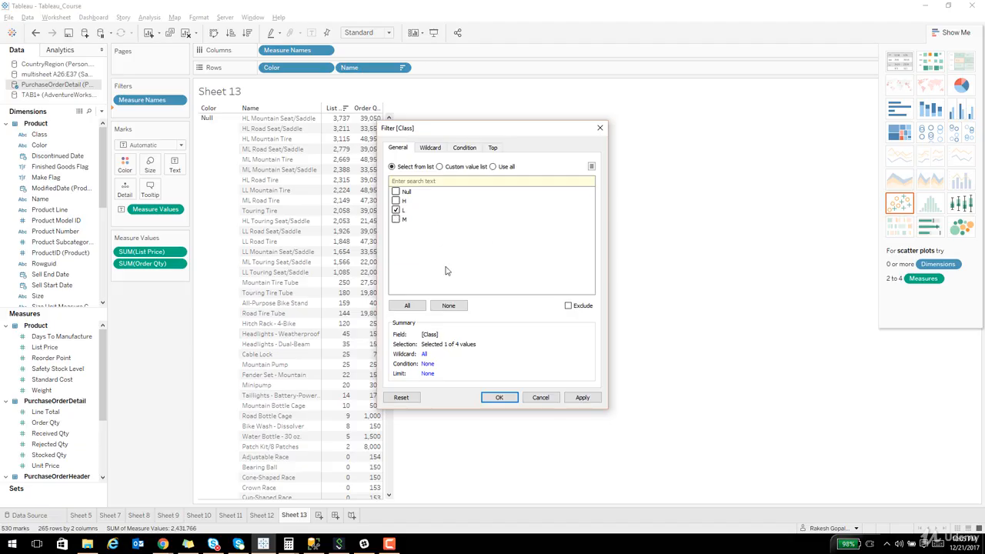
click(497, 398)
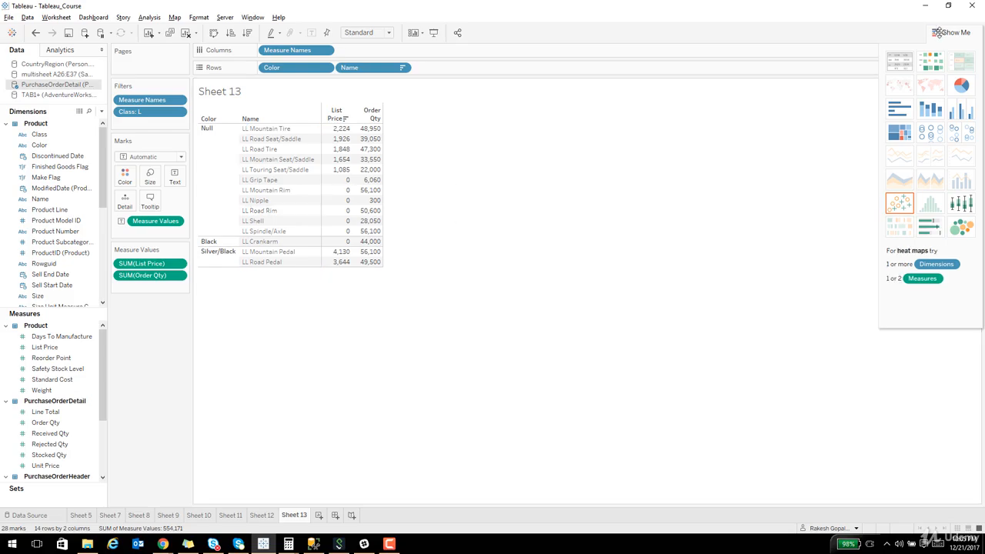
Step: Collapse the Show Me chart suggestions and display the Class filter control beside the table
drag(942, 32, 795, 141)
click(802, 139)
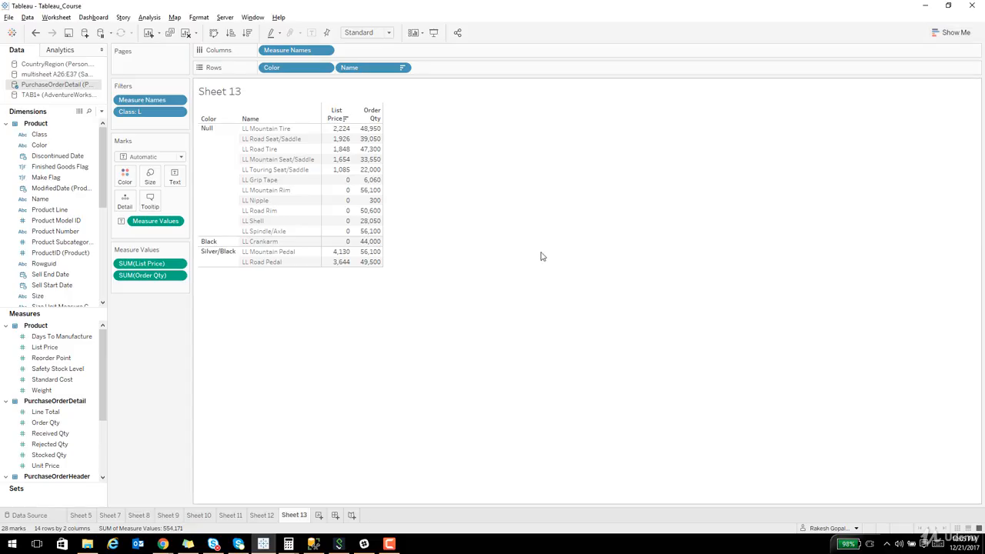
click(180, 112)
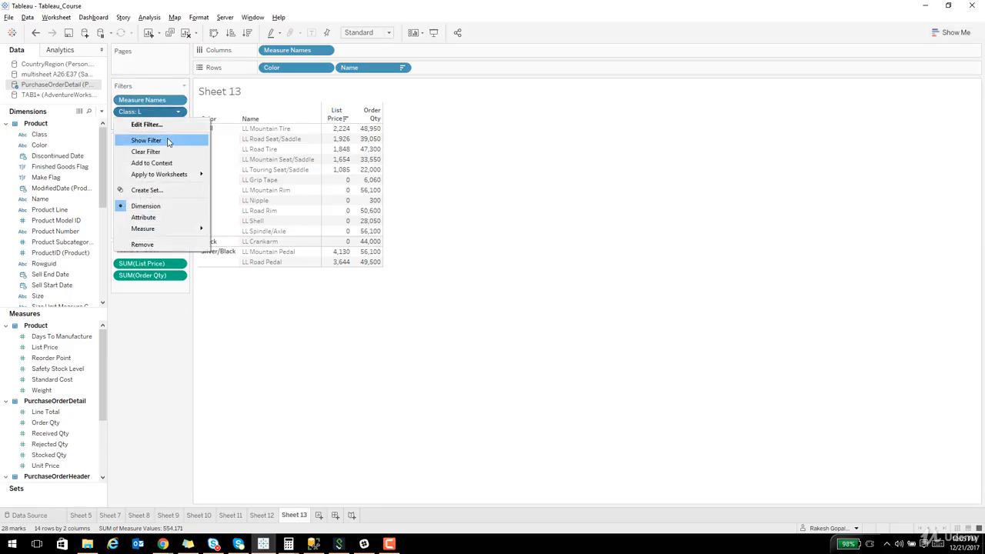
click(167, 140)
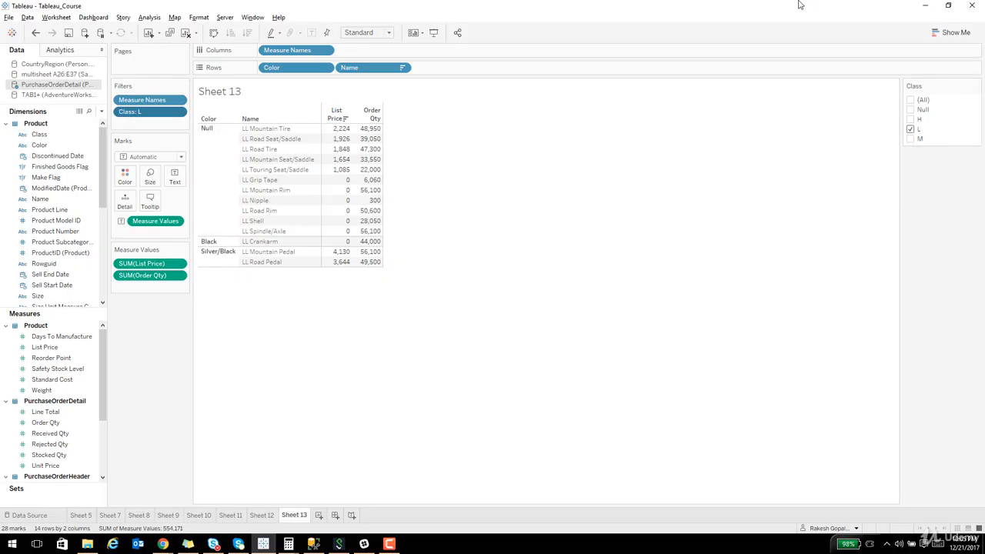
Step: Try including classes M and H in the Class filter and restrict it to L again
click(910, 139)
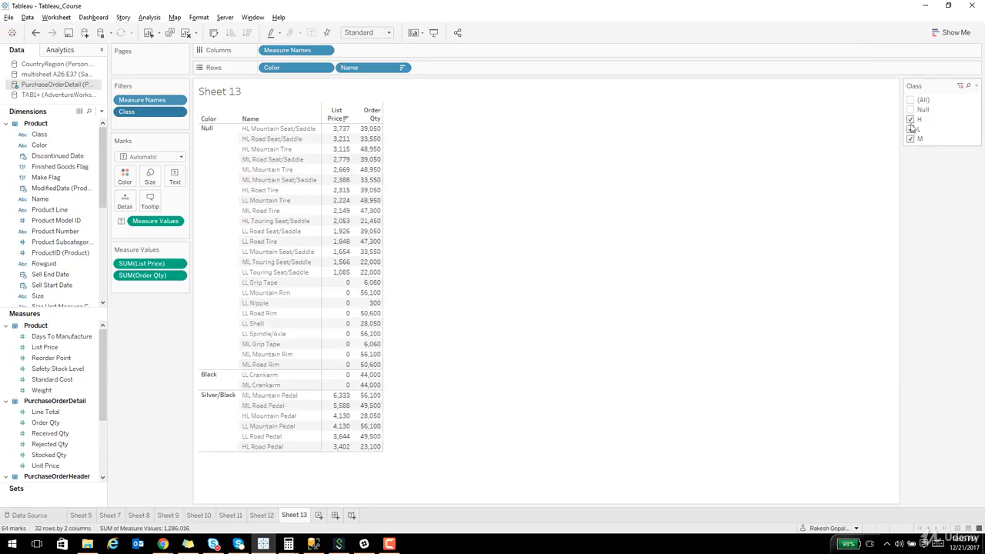
click(910, 138)
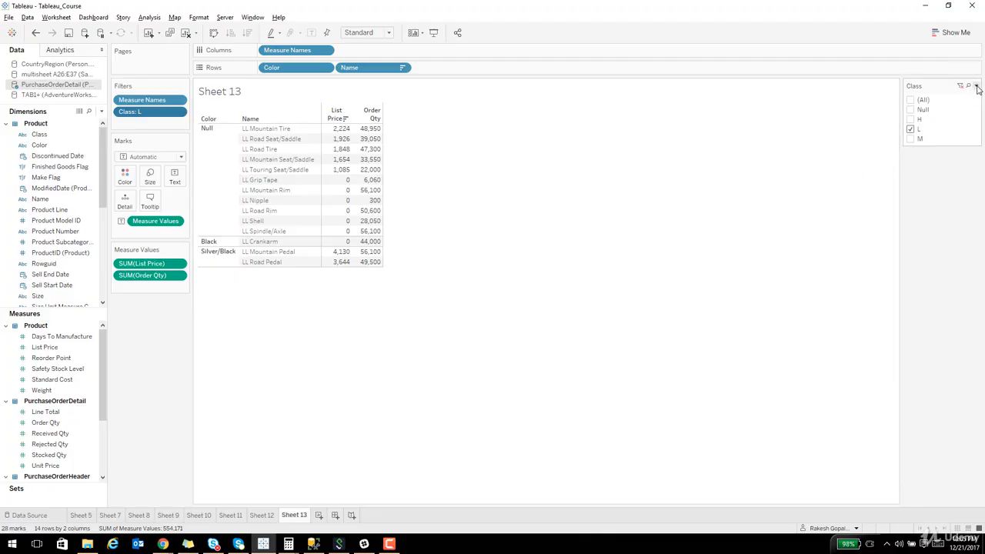
Step: Change the Class filter to a single-value dropdown and select class H
click(976, 86)
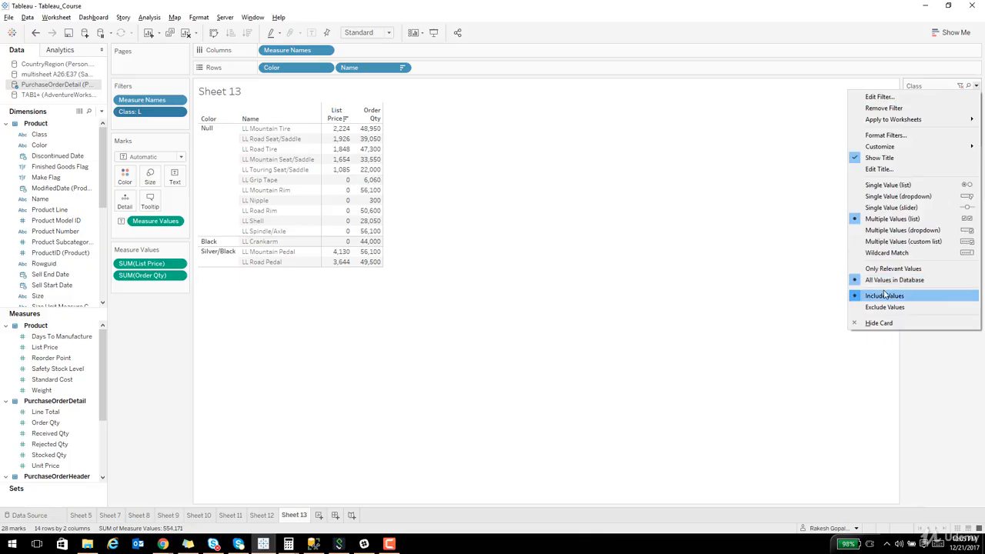
click(882, 199)
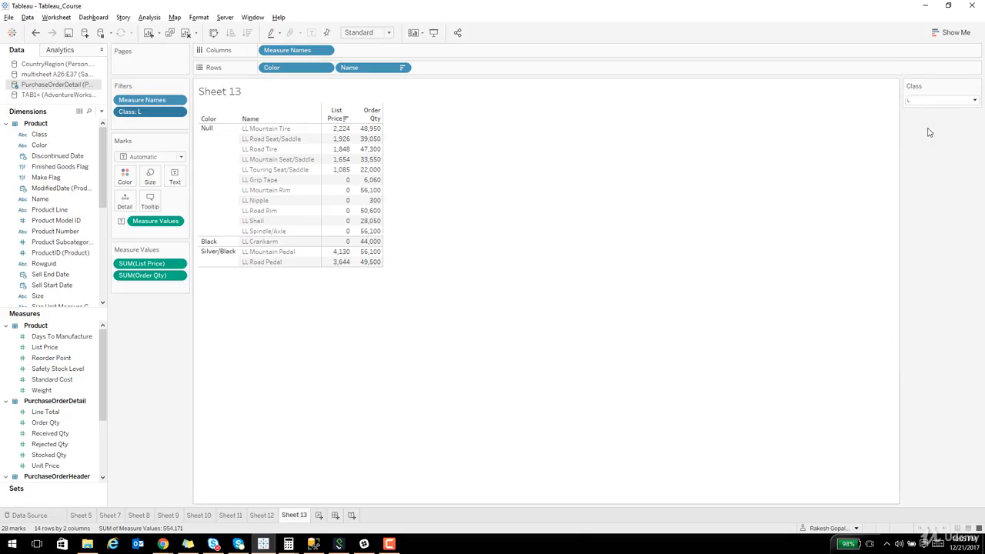
click(972, 100)
click(943, 116)
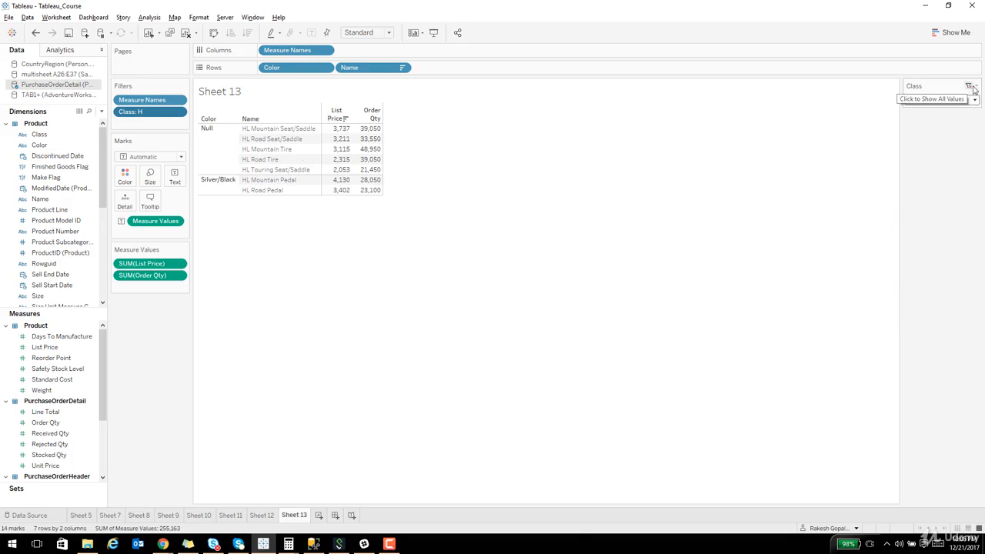
Step: Change the Class filter to a multiple-value dropdown and try classes L and M before restricting it to H
click(975, 85)
click(923, 230)
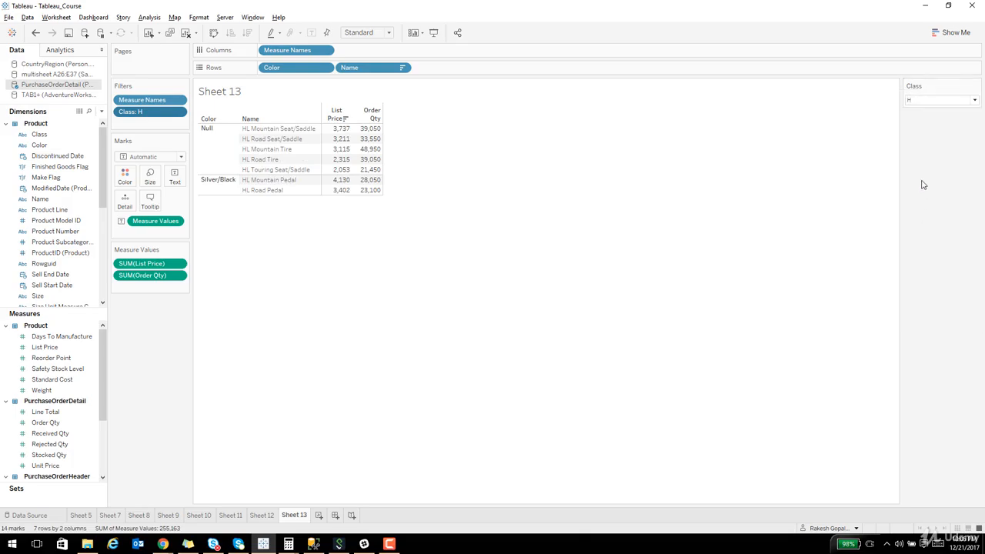
click(930, 101)
click(913, 149)
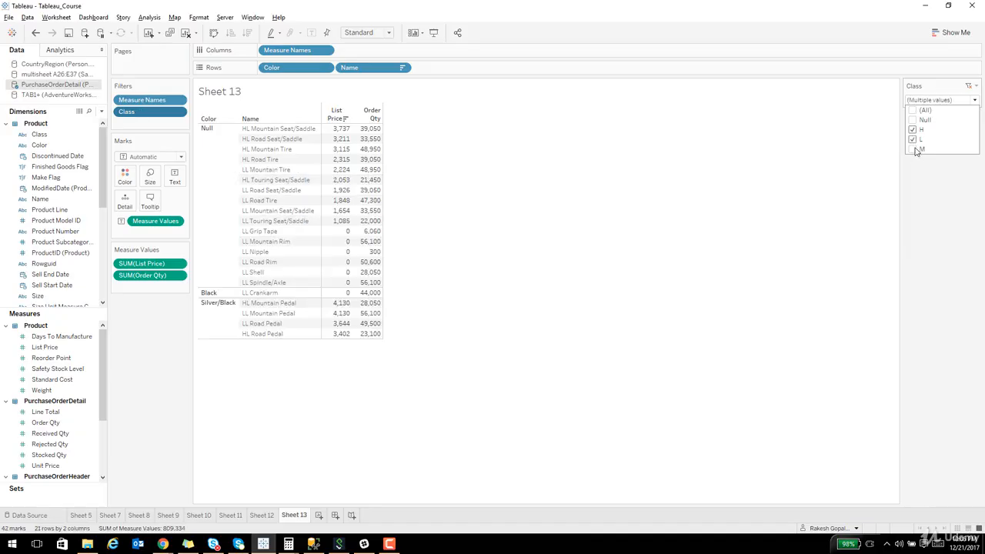
click(912, 140)
click(912, 148)
click(912, 139)
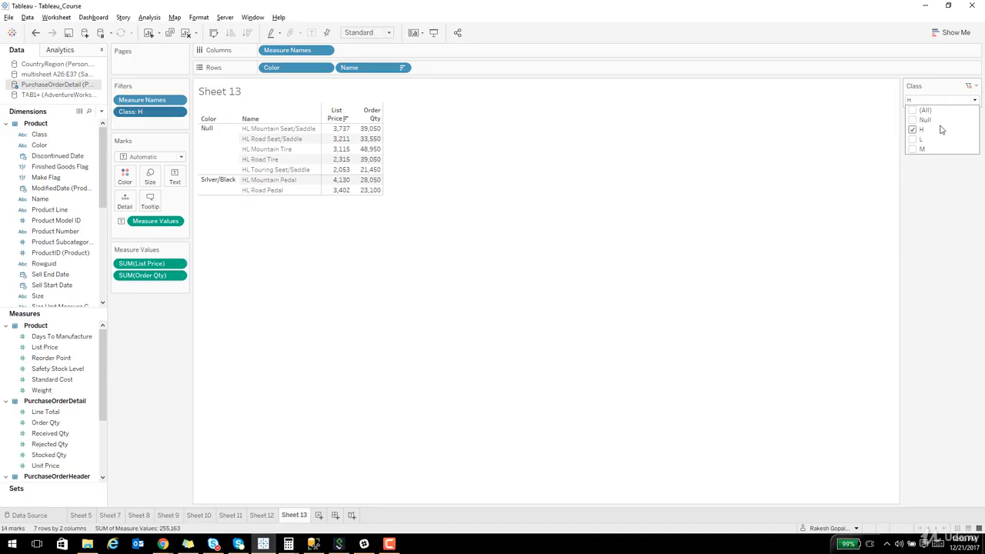
Step: Customize the Class filter control to show an Apply button
click(977, 87)
click(977, 87)
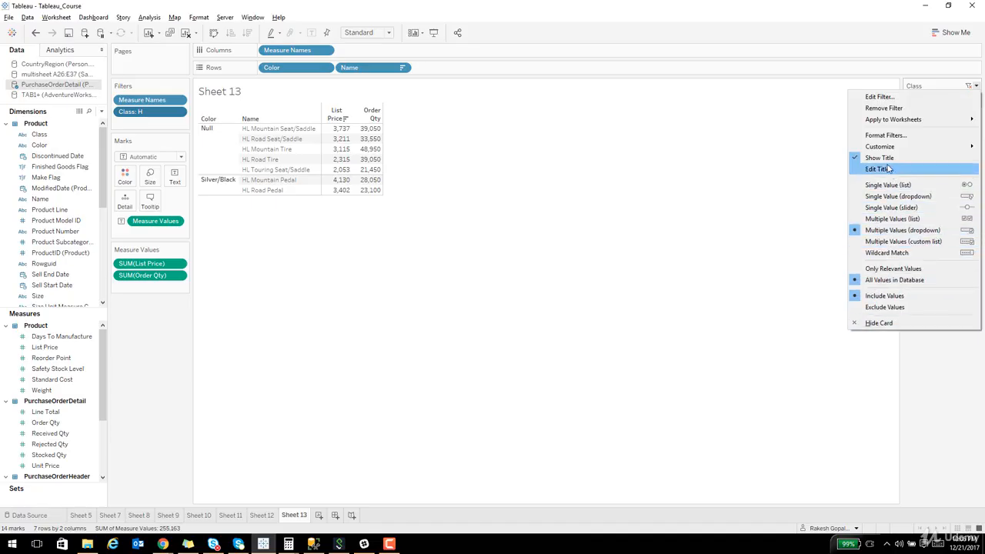
mouse_move(890, 150)
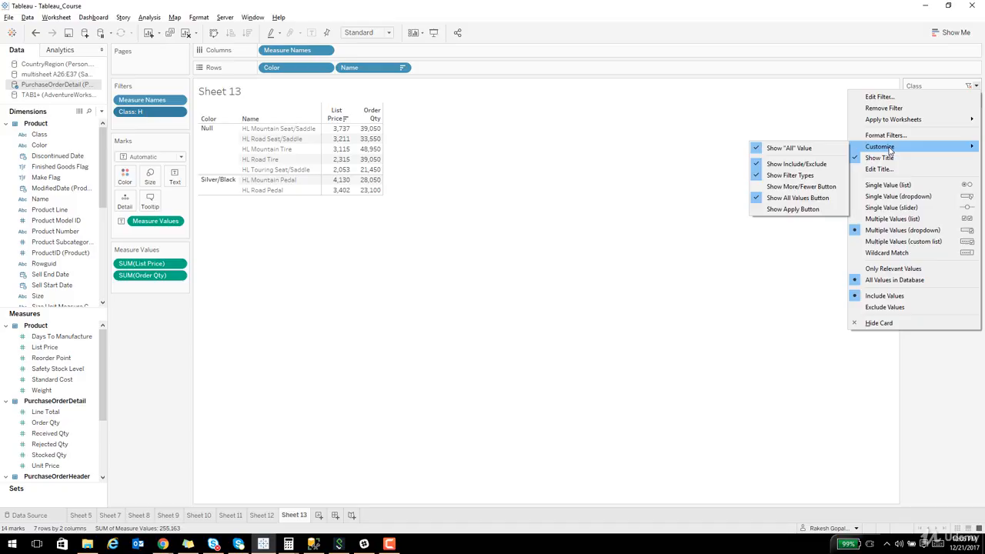
click(800, 209)
Step: Try applying the Class filter with L and Null added, and apply it again with only H selected
click(922, 105)
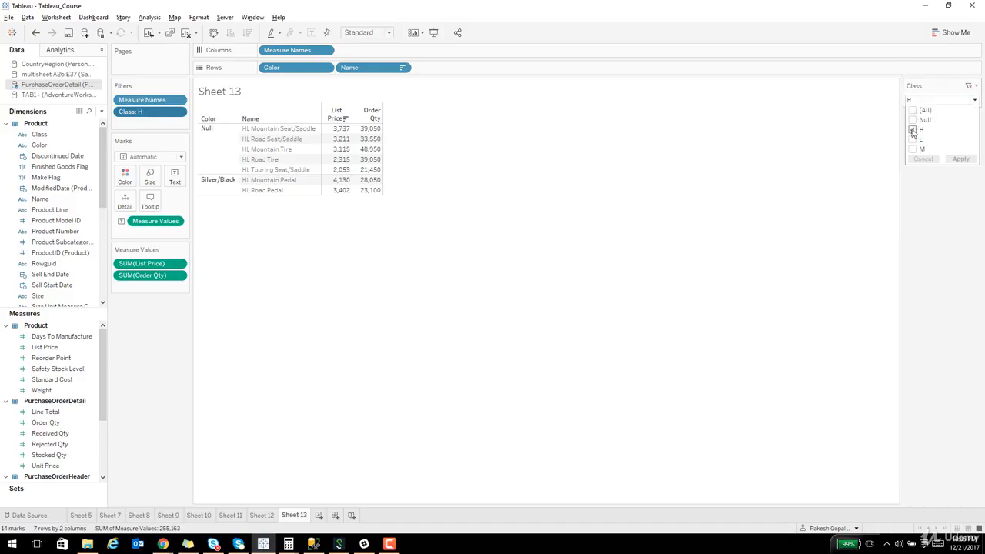
click(912, 140)
click(913, 120)
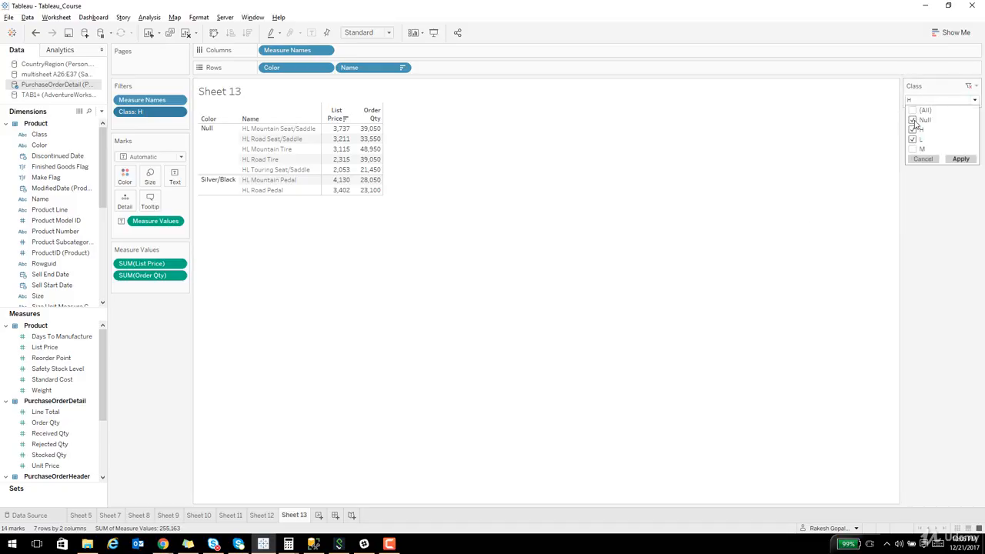
click(960, 159)
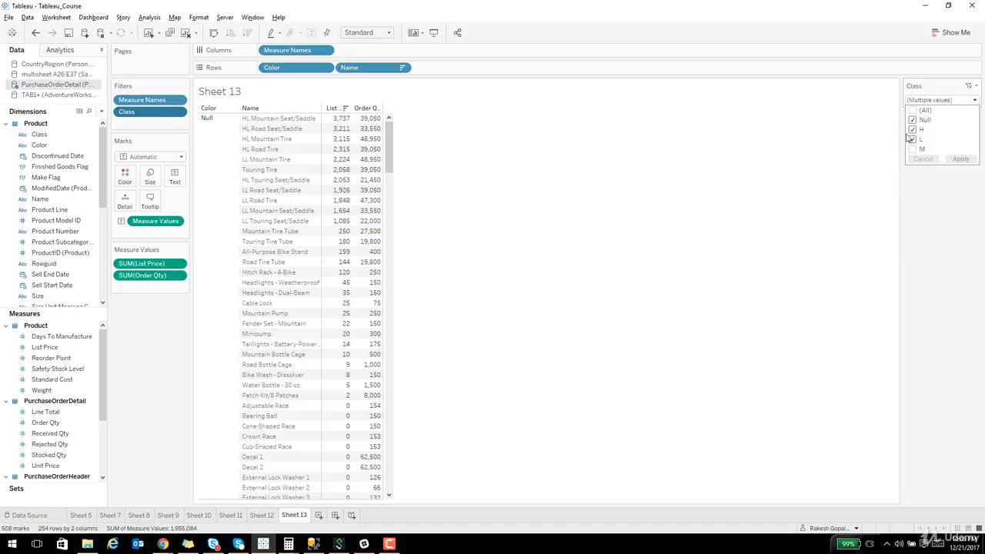
click(912, 120)
click(912, 140)
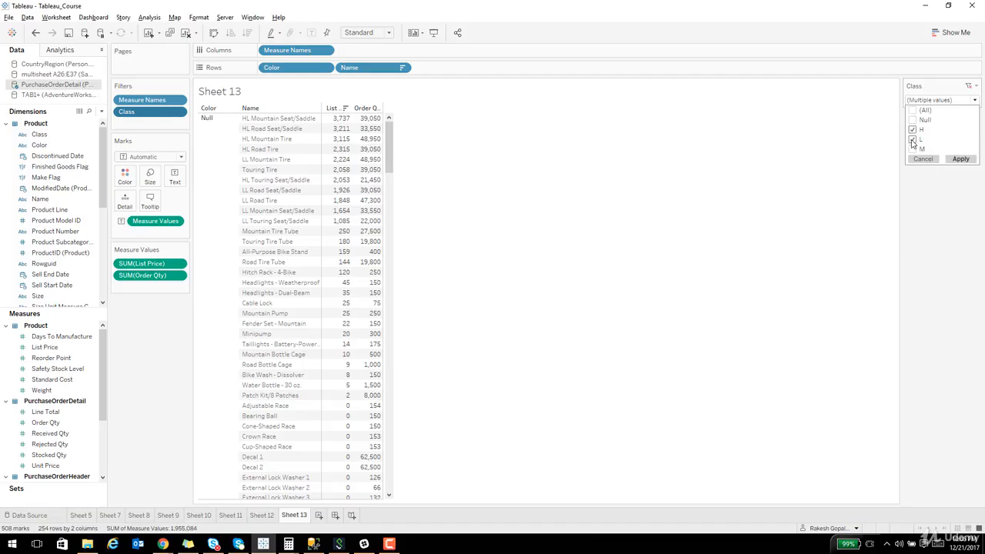
click(960, 158)
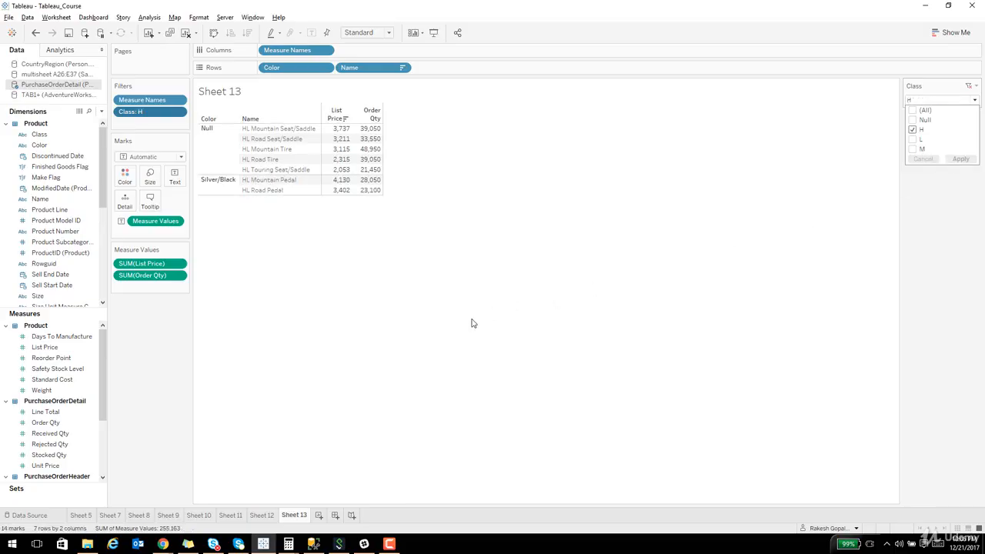
Step: Add classes L and M to the Class filter selection and apply it
click(912, 139)
click(912, 148)
click(960, 159)
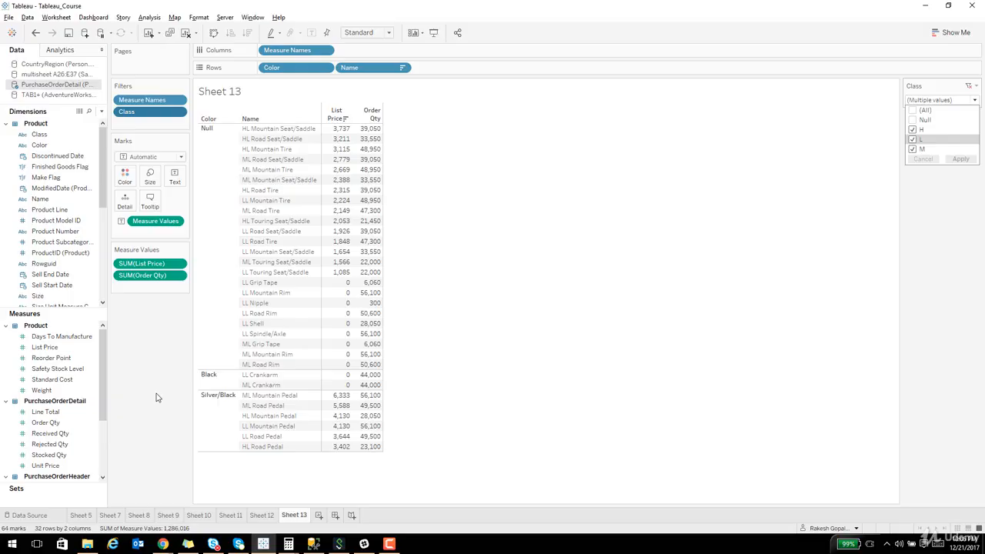
Step: Try keeping only the Black color group, view its Color filter settings, and undo the filter
click(211, 379)
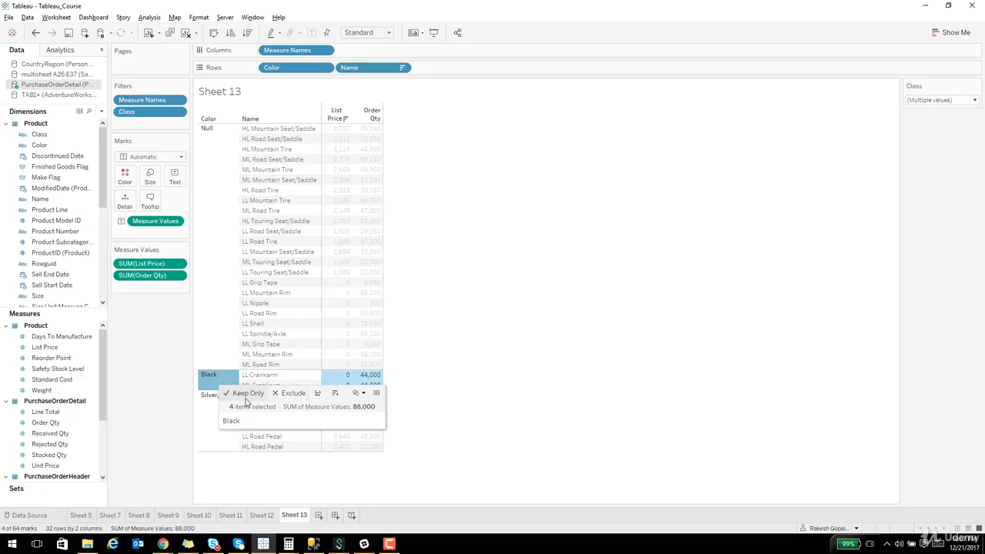
click(247, 393)
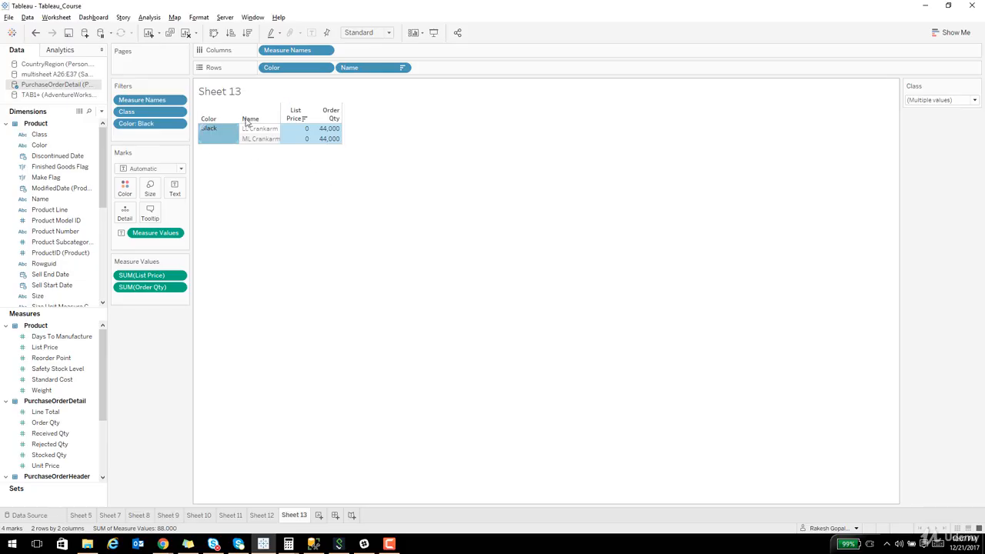
click(178, 123)
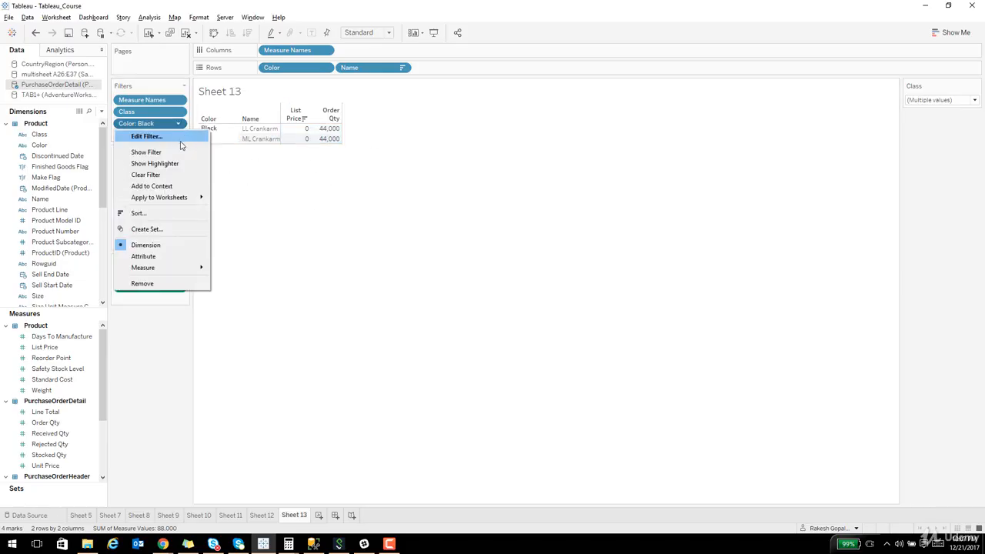
click(174, 137)
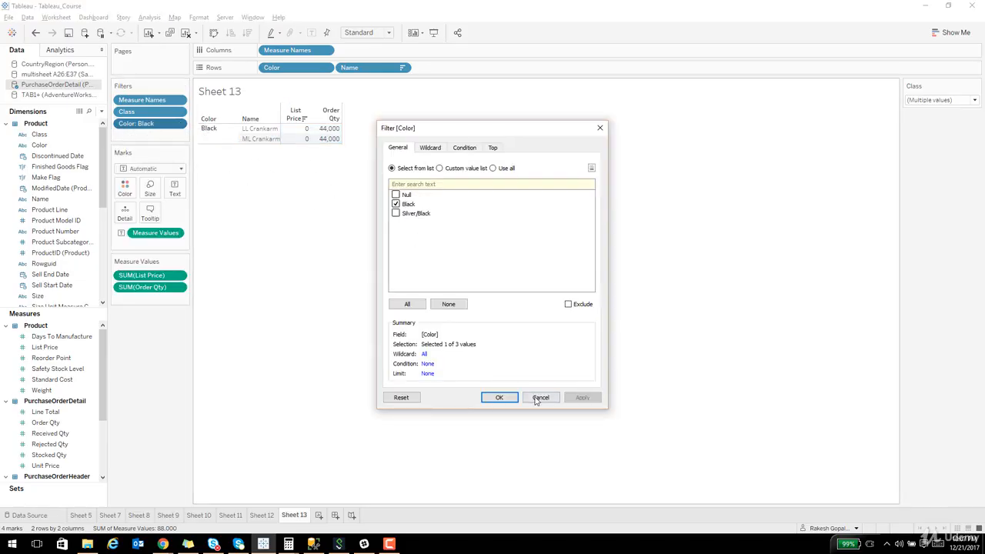
click(534, 398)
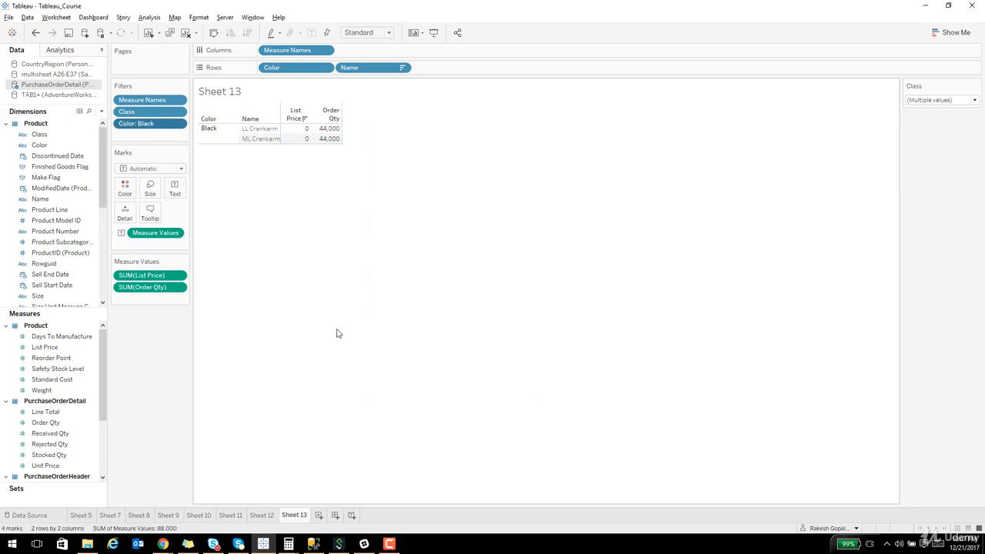
click(35, 32)
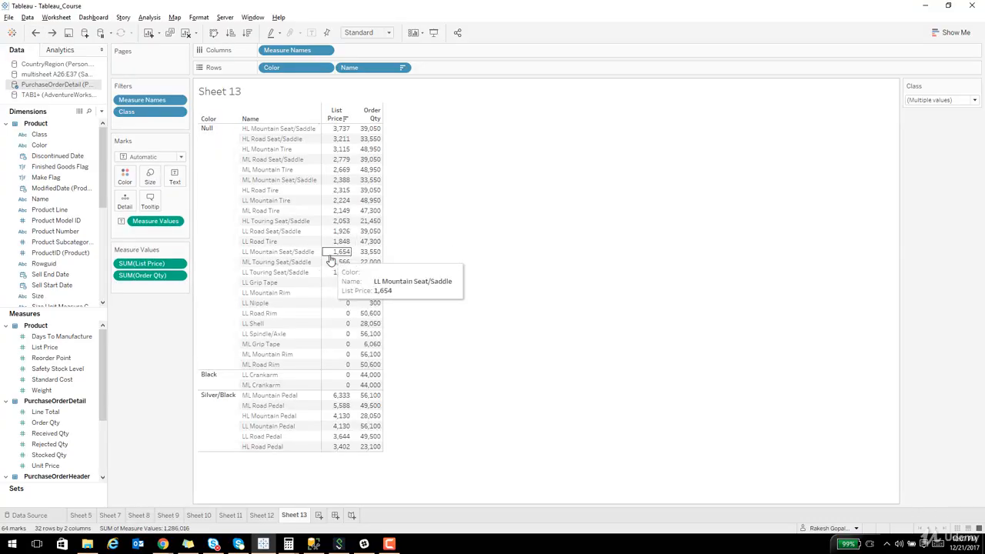
Step: Exclude the Null color group from the table
click(331, 257)
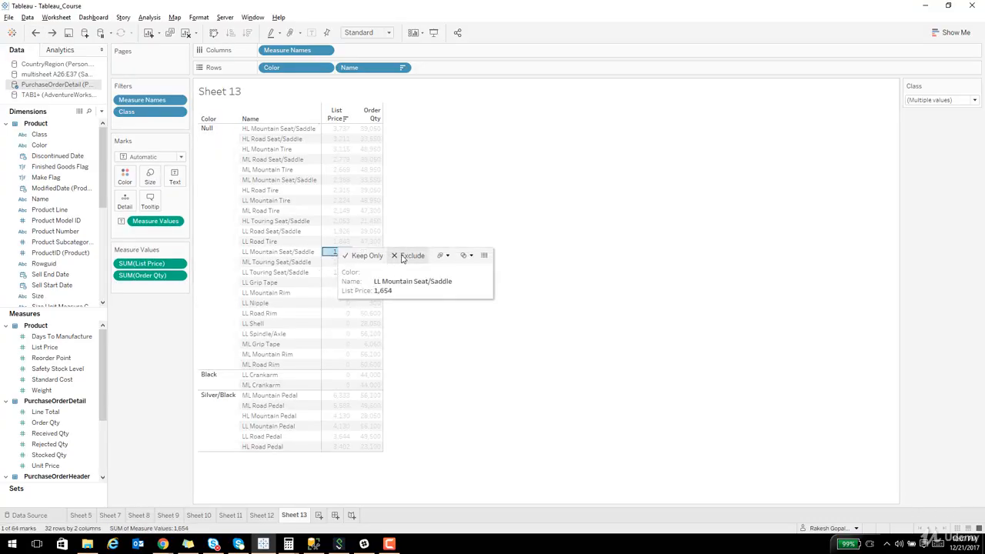
click(207, 128)
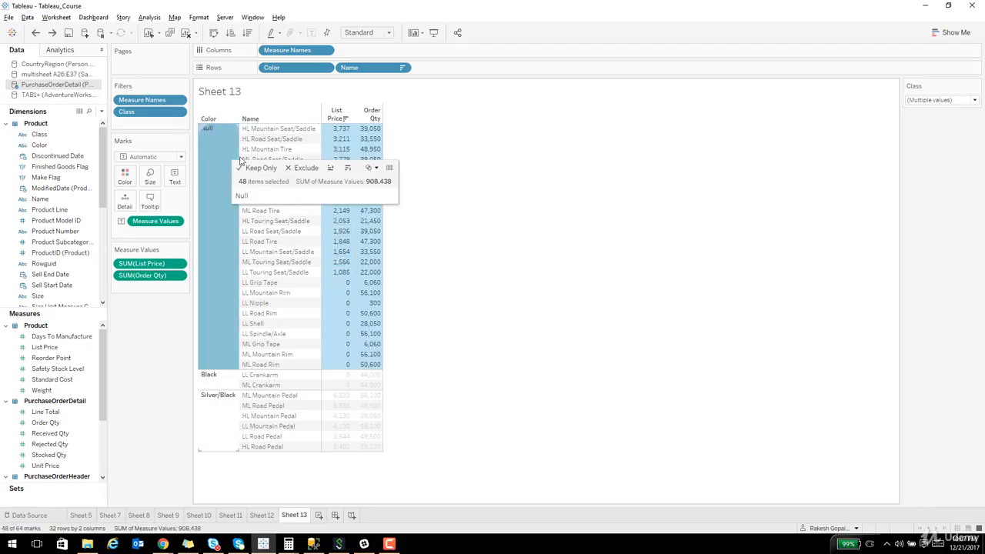
click(306, 168)
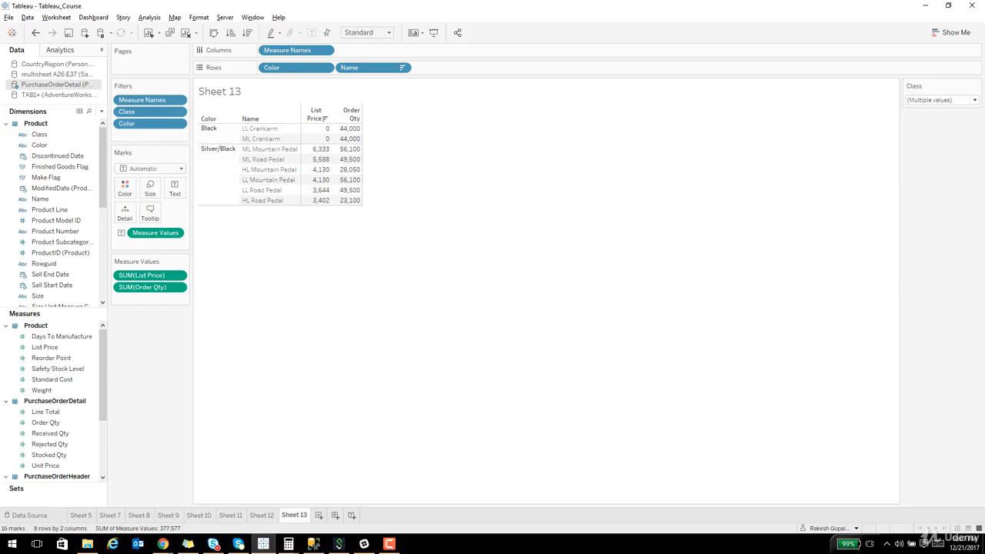
Step: Clear the worksheet and build a table showing Order Qty and Received Qty for each product Color
click(163, 544)
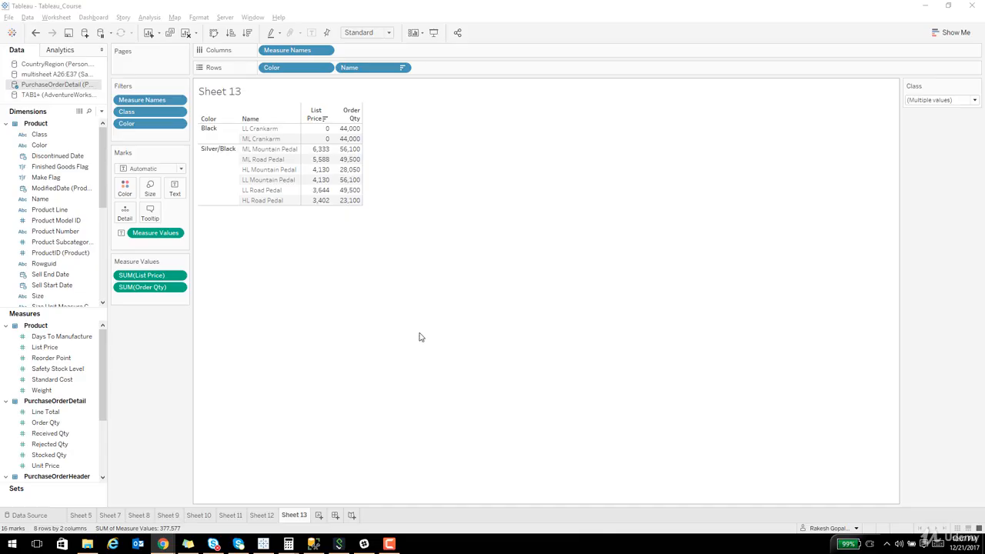
click(179, 124)
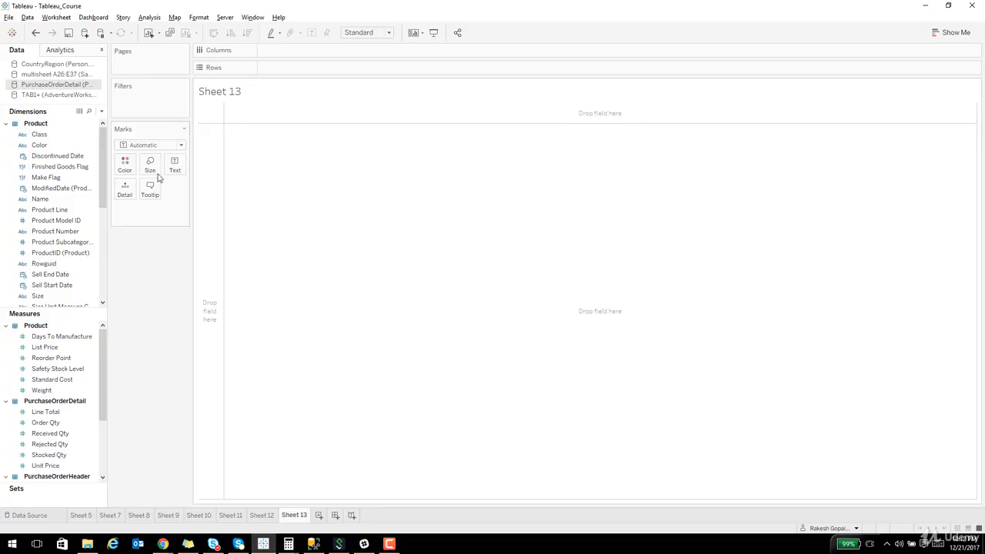
click(53, 146)
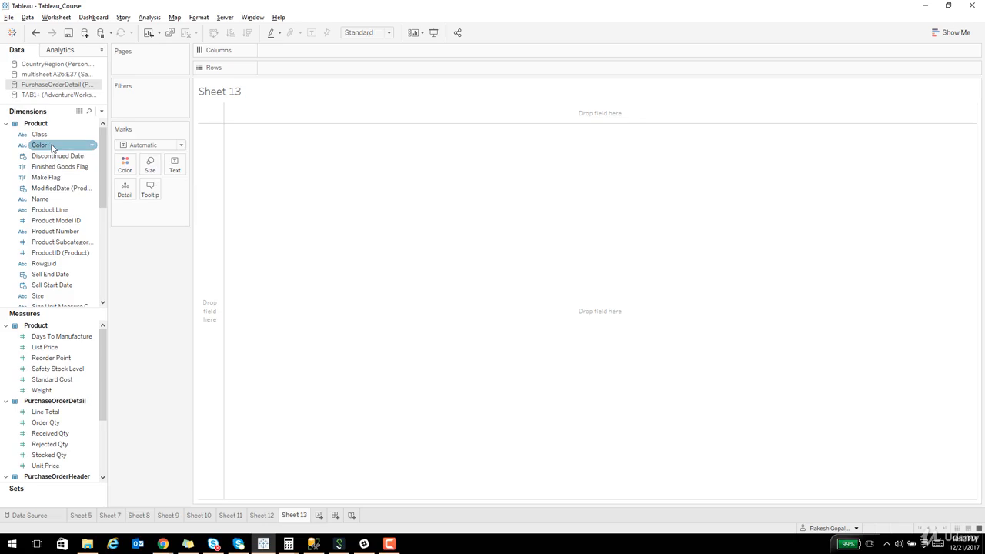
drag(52, 146, 206, 163)
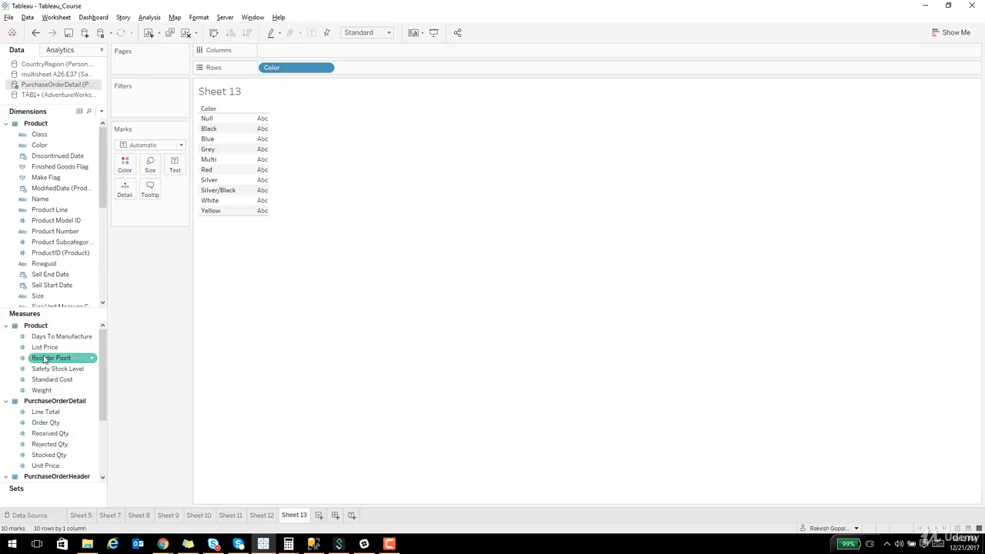
drag(47, 422, 258, 185)
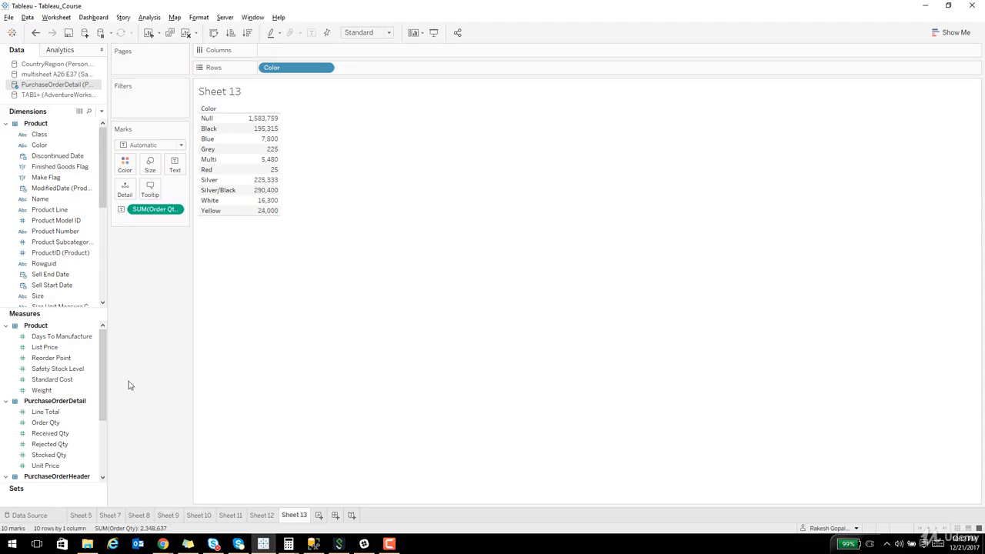
drag(44, 424, 269, 181)
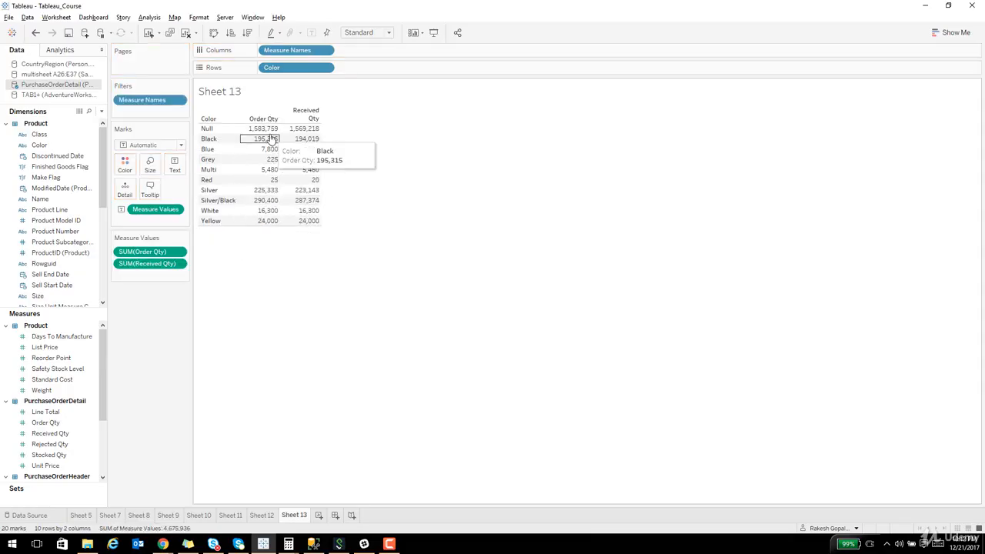
Step: Filter Color by a field condition that keeps colors whose sum of Order Qty is at least 10,000, and apply it
click(57, 146)
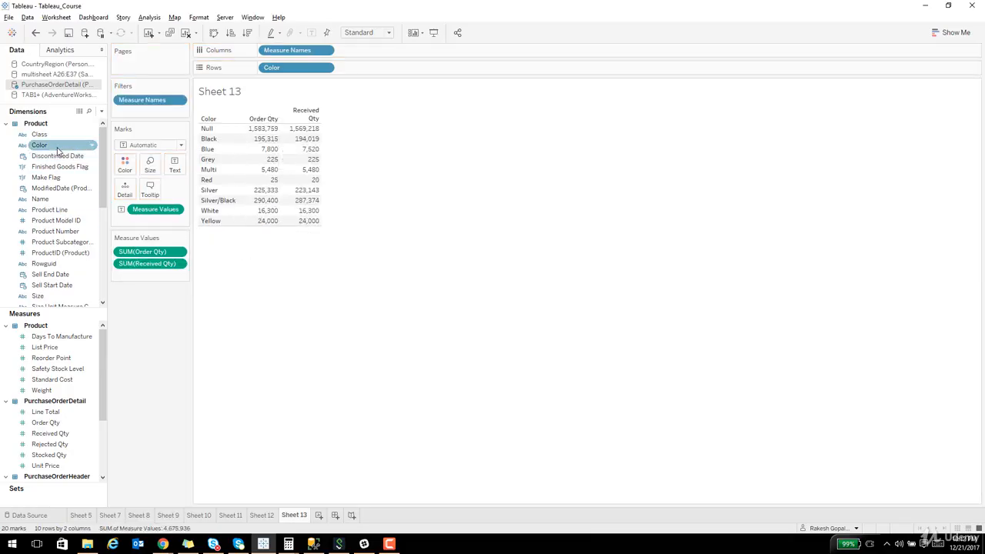
drag(57, 149, 155, 112)
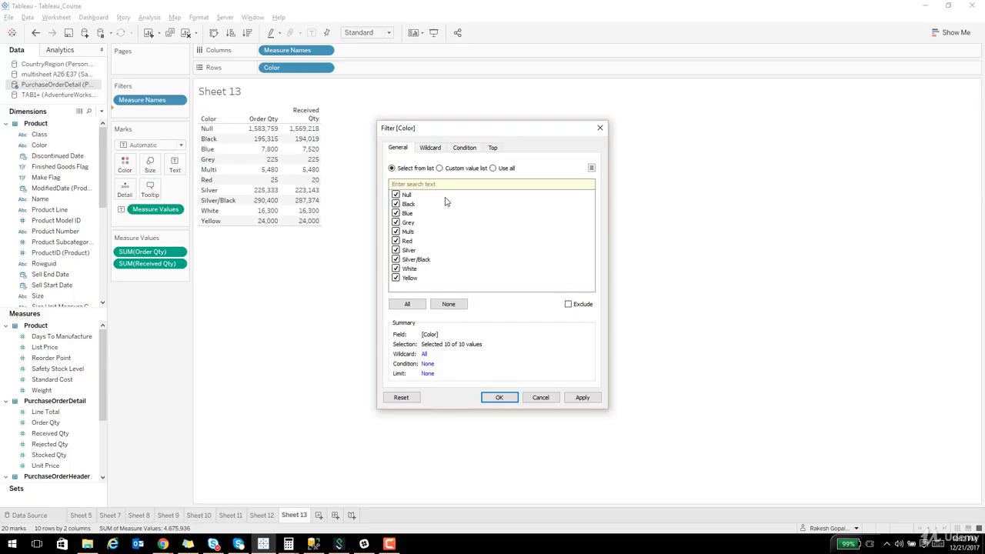
click(464, 148)
click(391, 174)
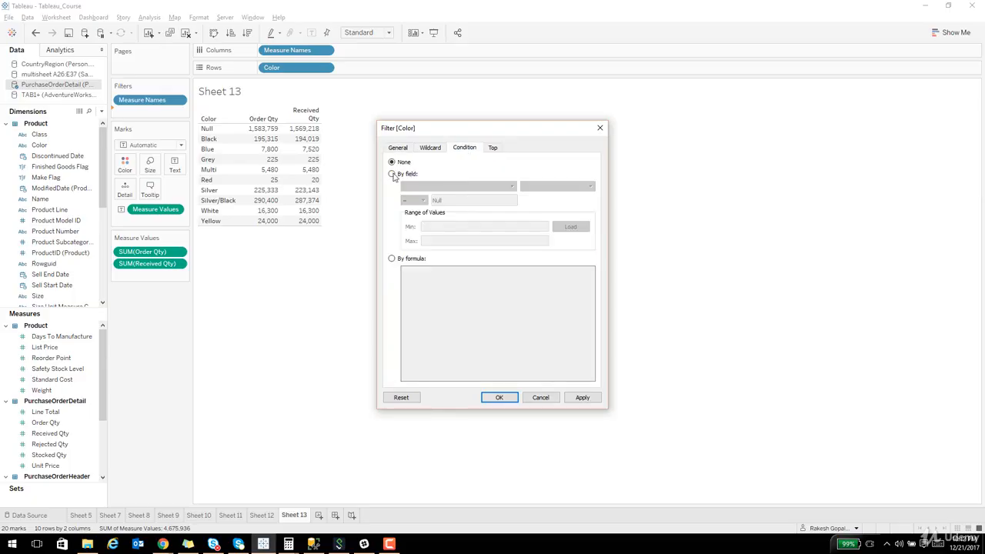
click(421, 186)
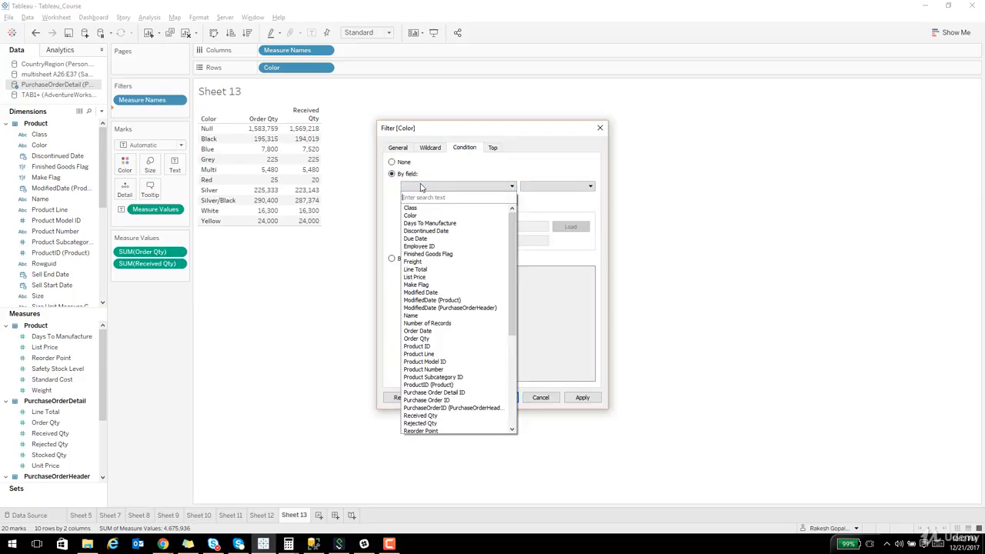
text(qt)
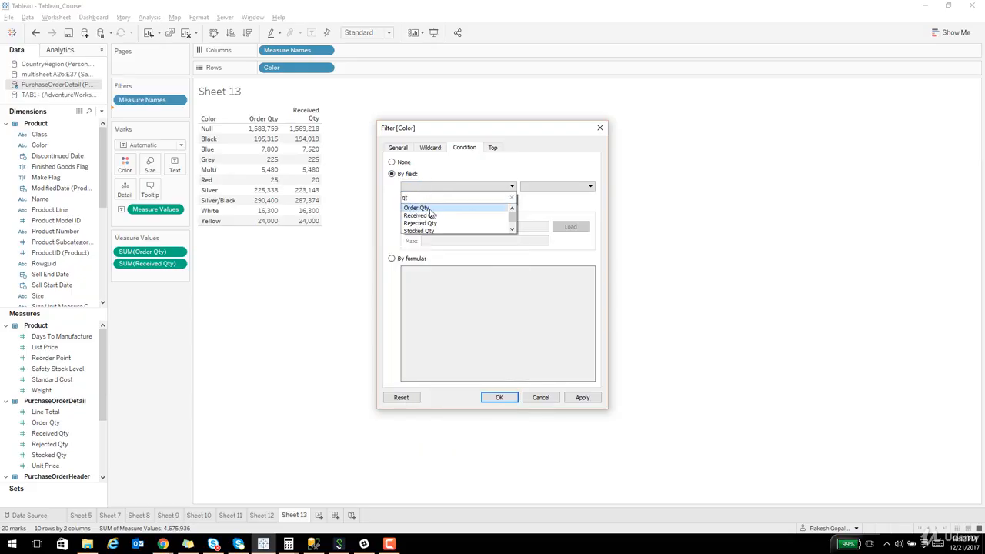
click(419, 209)
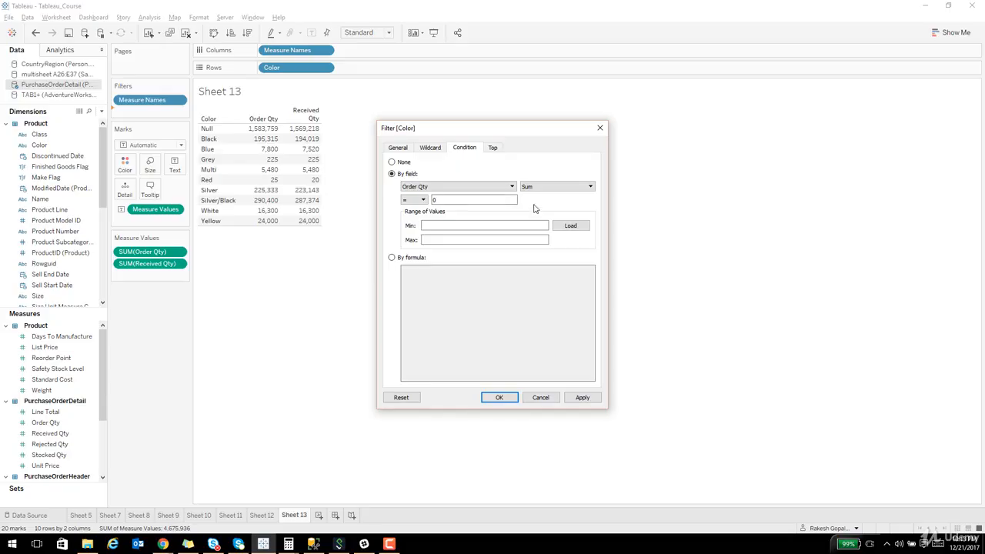
click(410, 199)
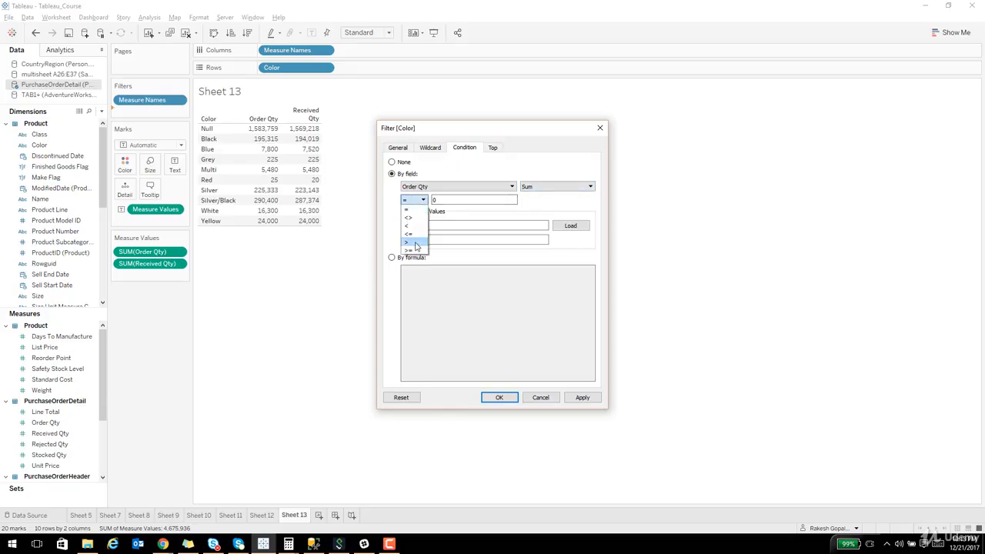
click(408, 253)
drag(427, 203, 413, 202)
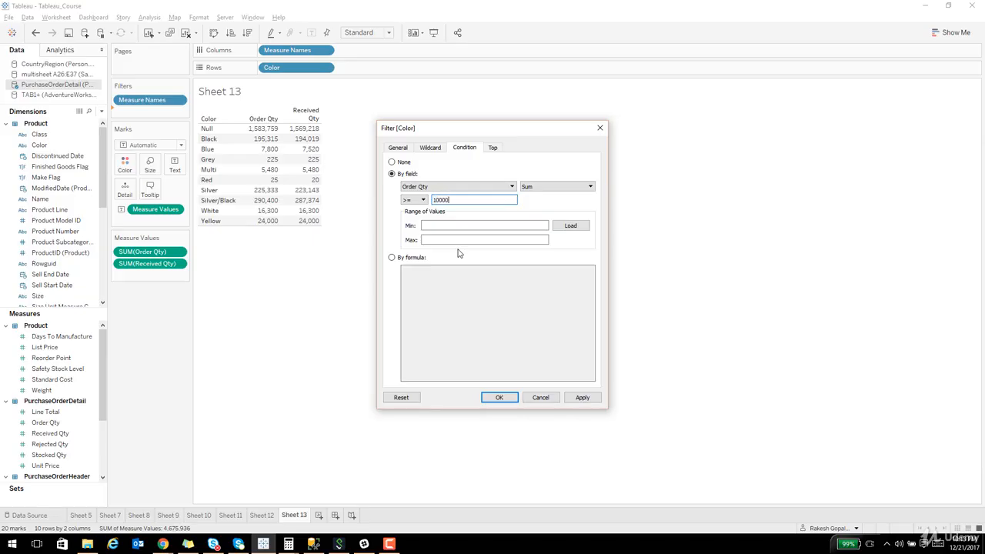
click(582, 397)
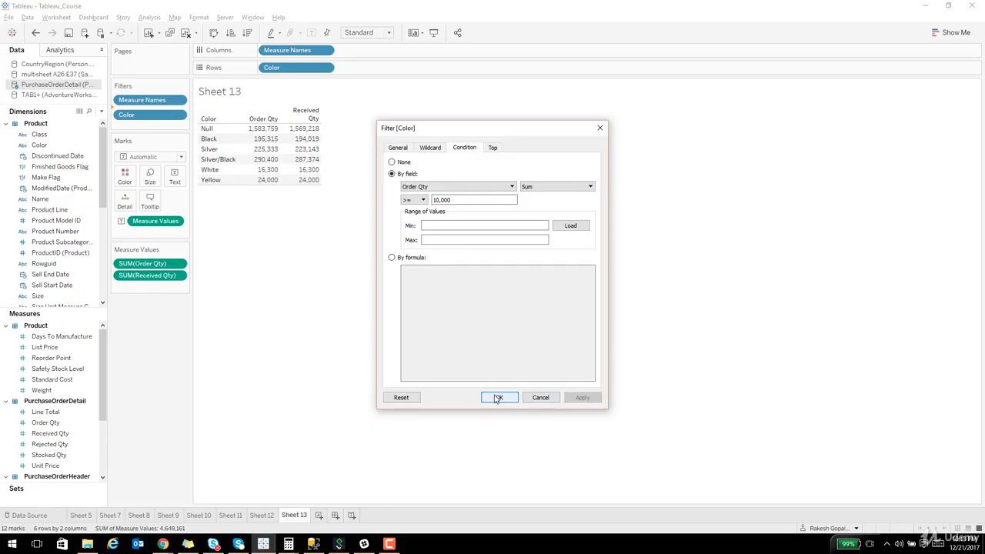
Step: Review the summary of the Color filter's settings and close the filter dialog
click(403, 151)
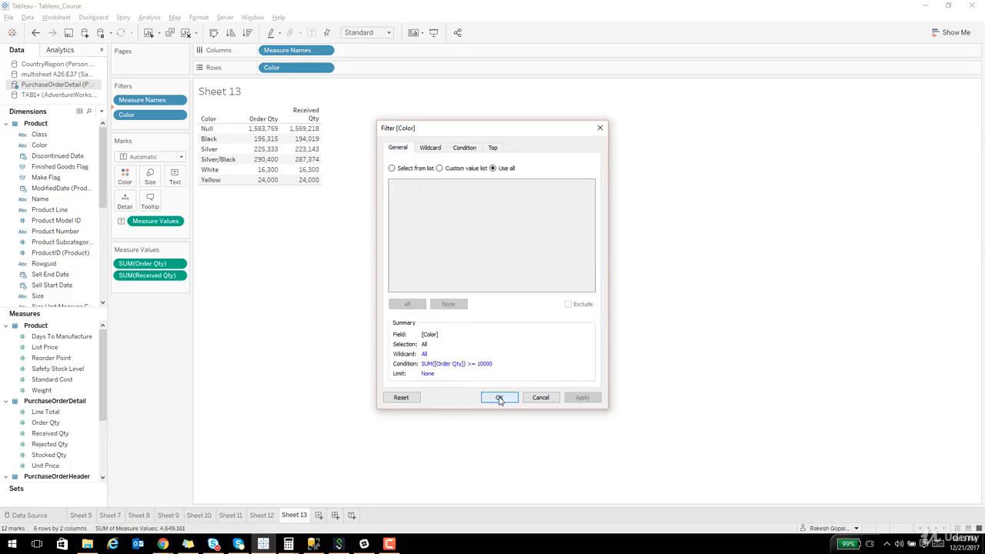
click(500, 397)
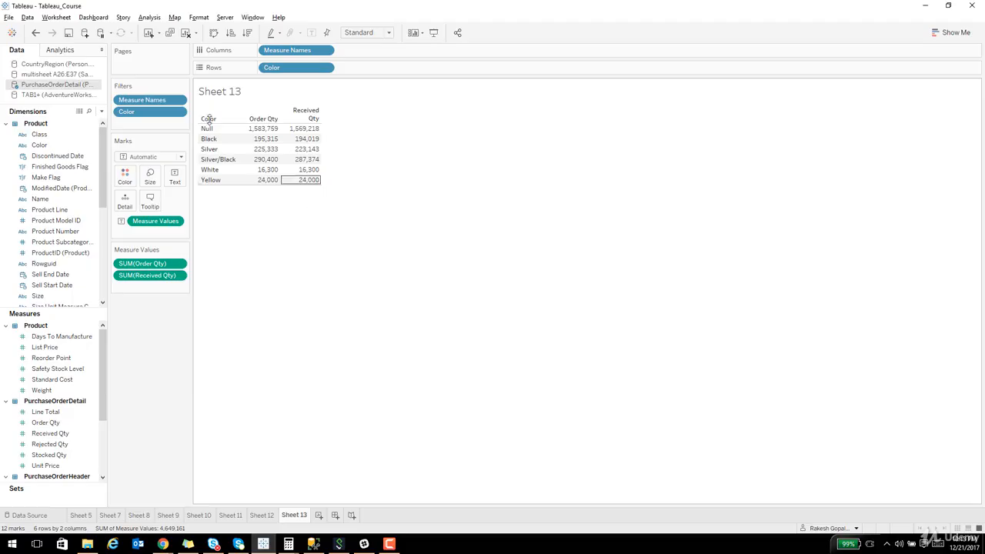
click(162, 544)
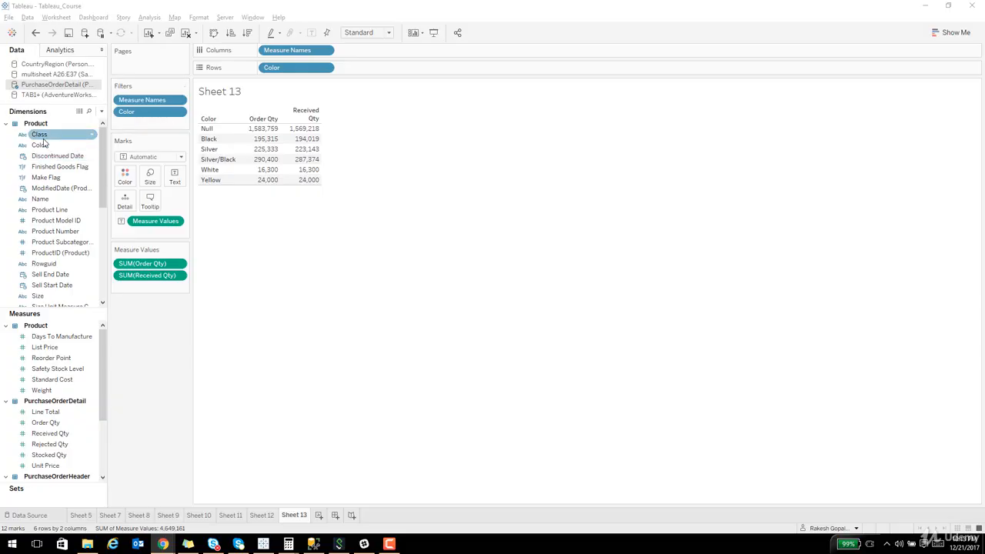
Step: Add Class to the rows after Color and show filter cards for both Class and Color
drag(45, 136, 237, 146)
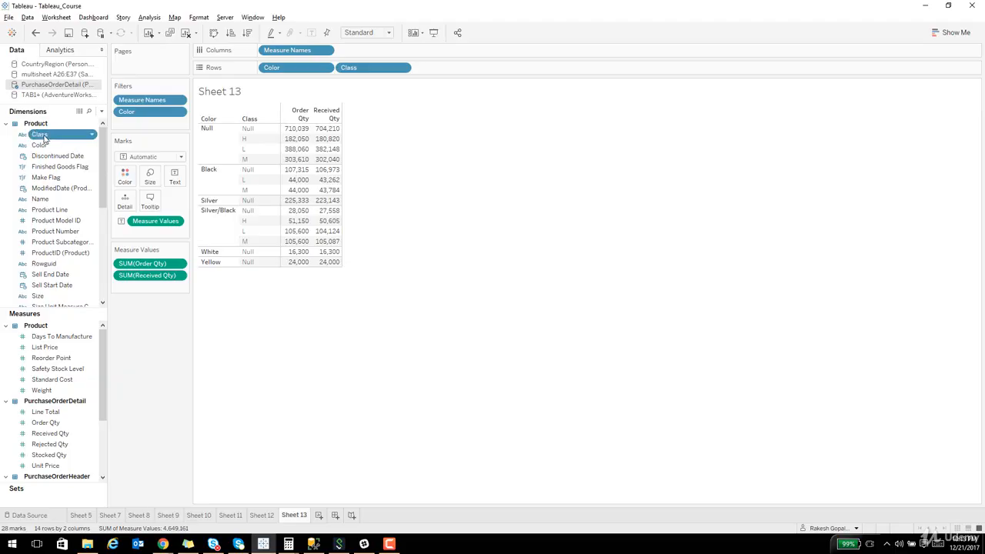
right_click(38, 134)
click(68, 152)
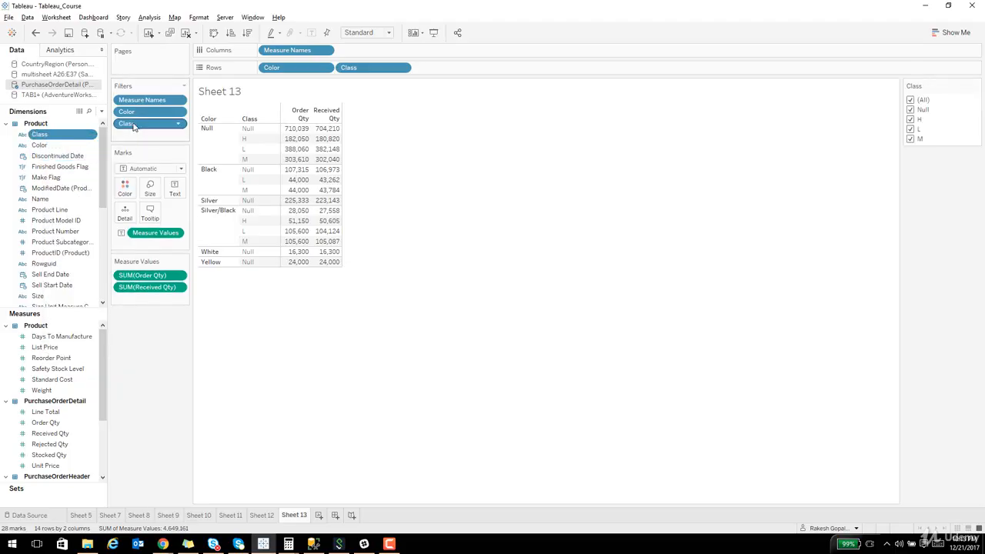
right_click(149, 114)
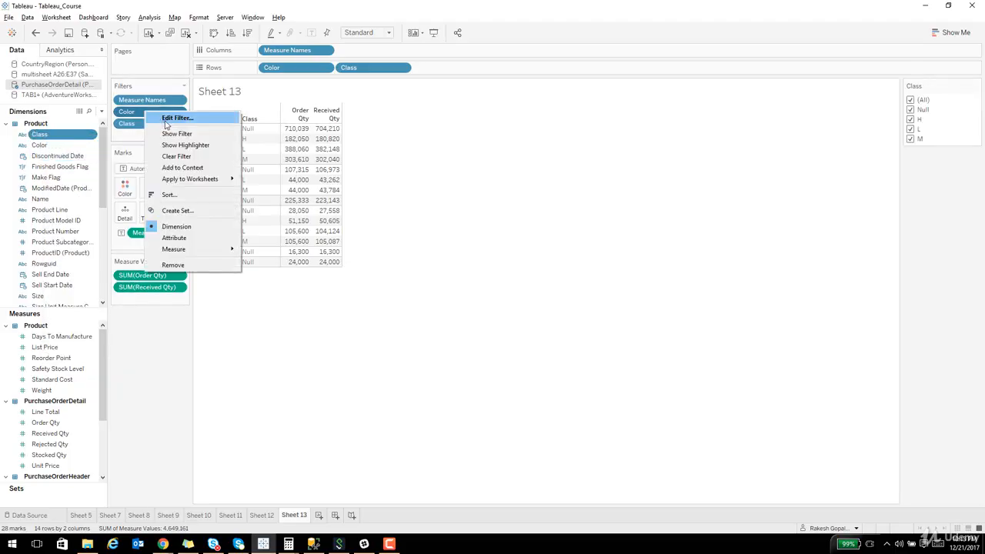
click(163, 134)
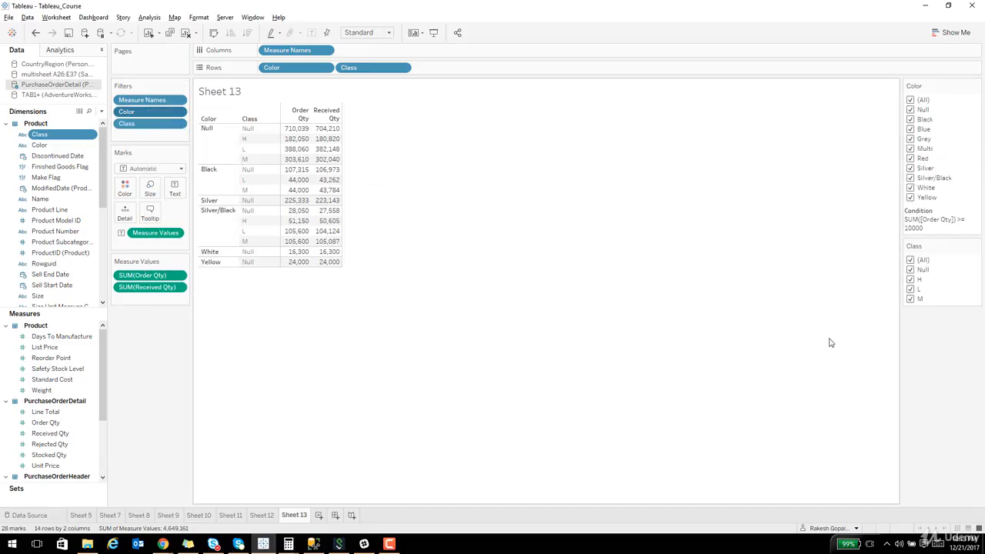
Step: Place the Class filter card above the Color card and limit the Color filter to only relevant values
drag(930, 97, 930, 78)
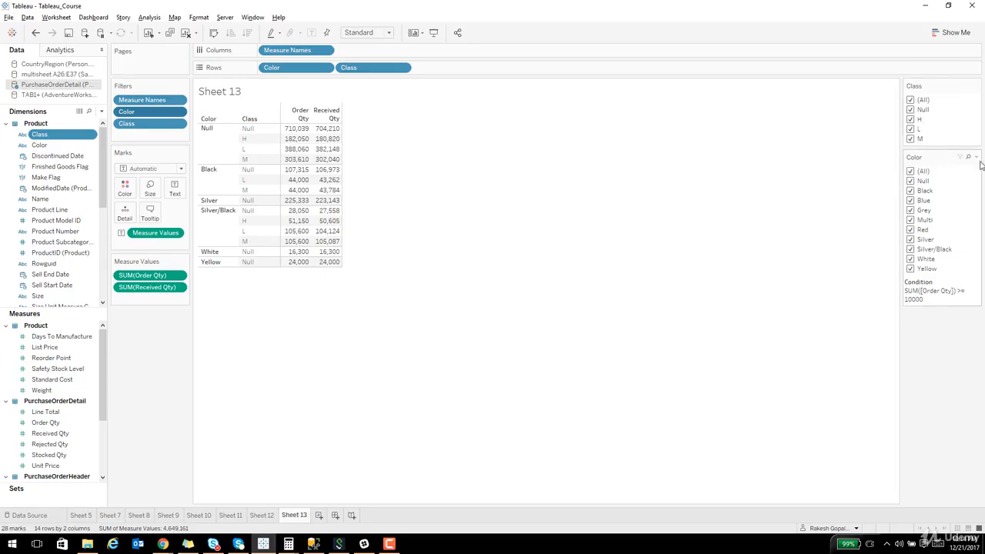
click(976, 158)
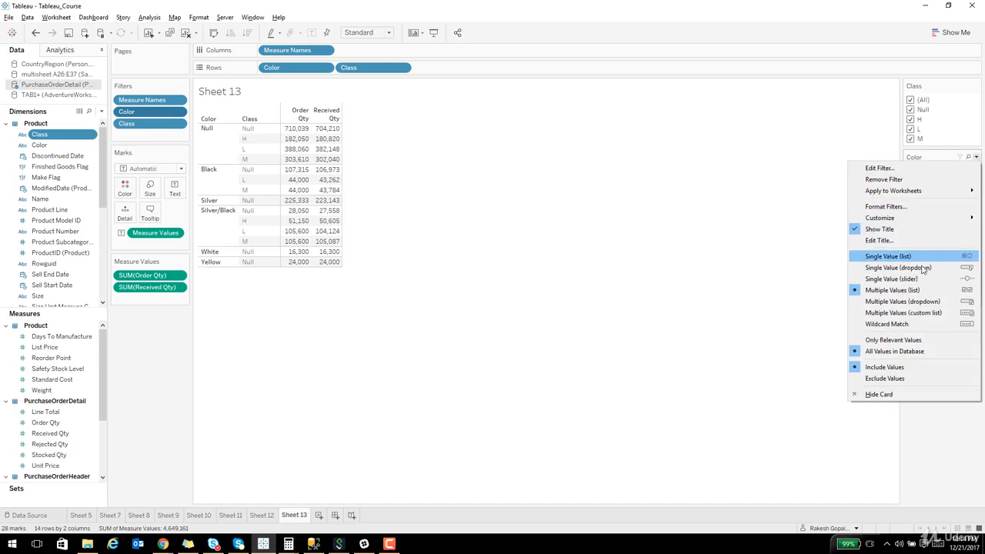
click(918, 341)
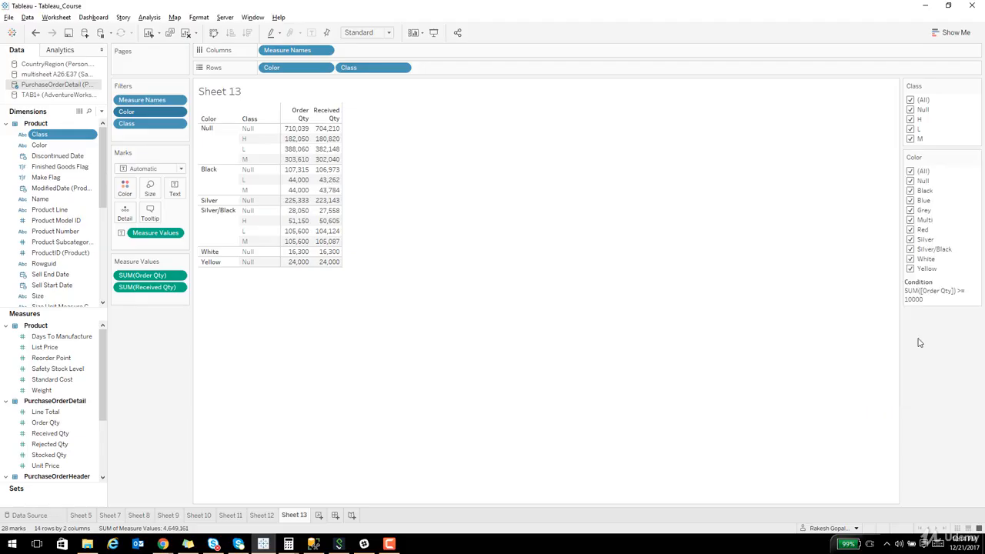
Step: Clear all values in the Class filter and select only classes H, L and M
click(910, 101)
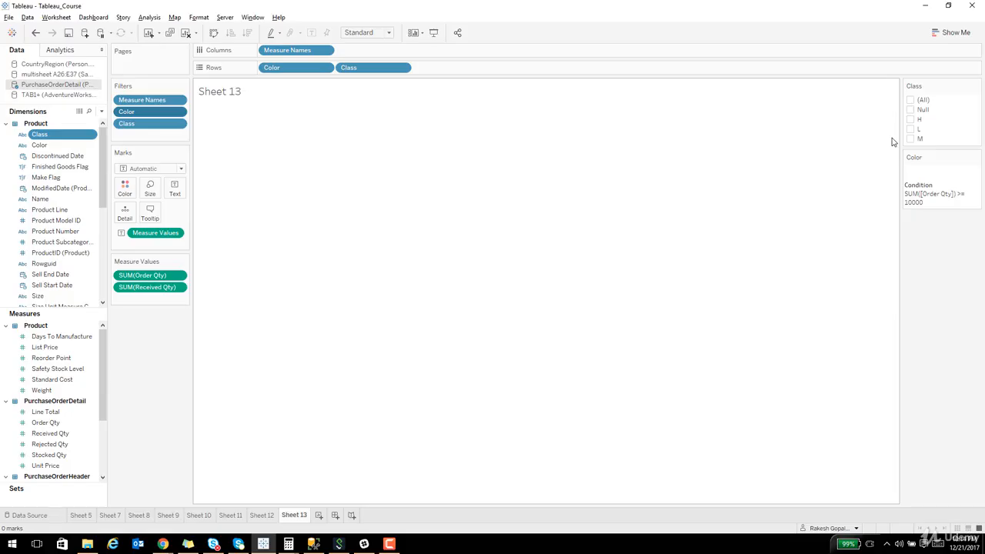
click(910, 119)
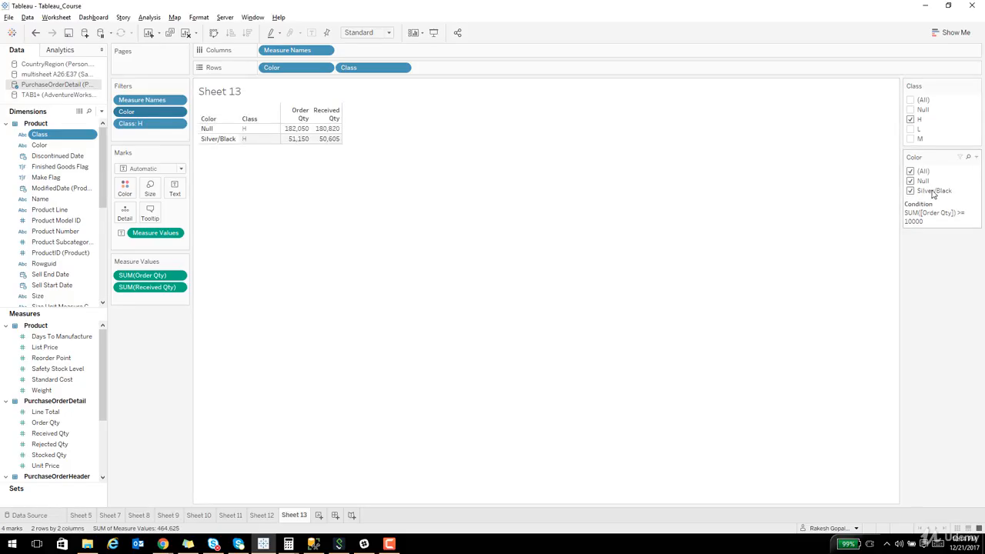
click(910, 129)
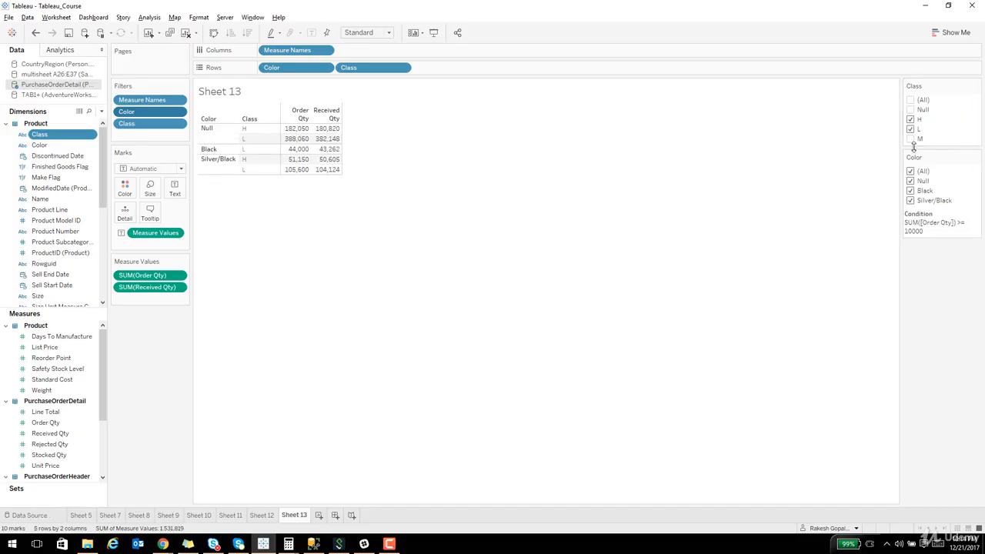
click(910, 139)
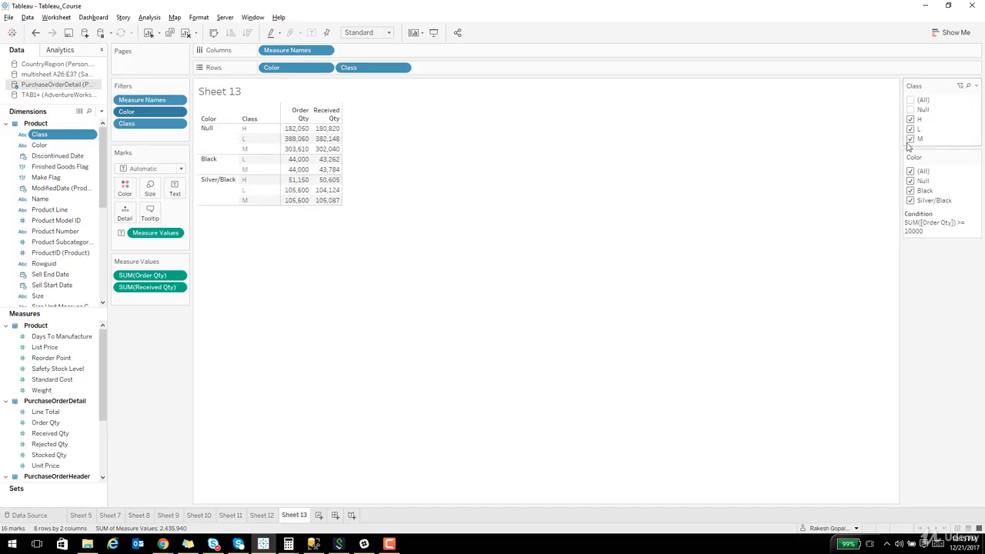
key(alt+Tab)
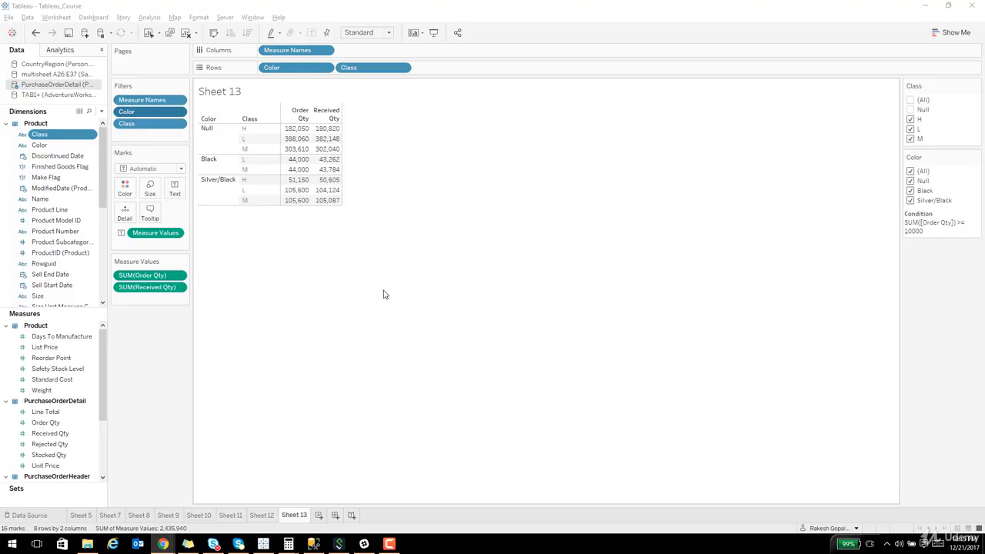
Step: Create a new worksheet and build a table of Order Qty by year of Sell Start Date
click(61, 50)
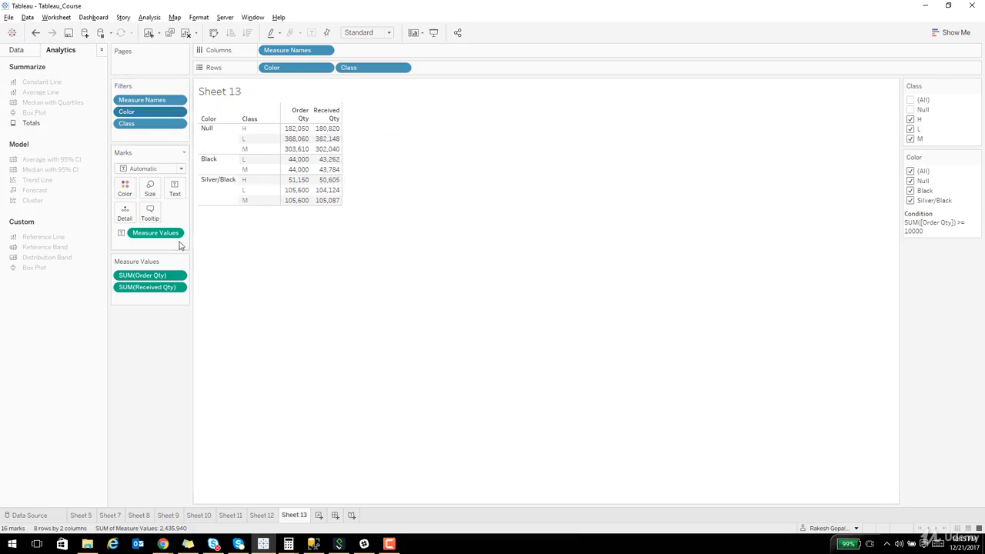
click(148, 33)
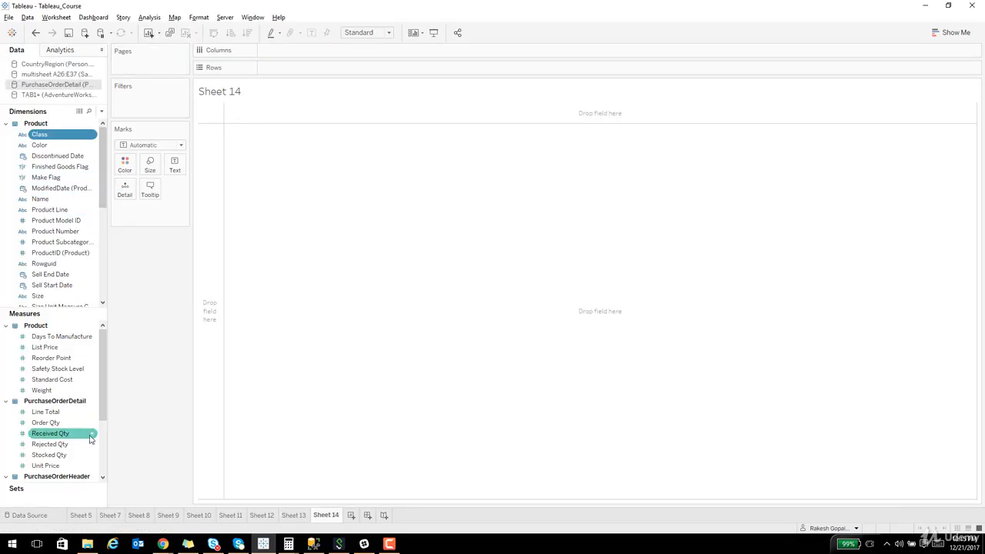
drag(54, 422, 239, 208)
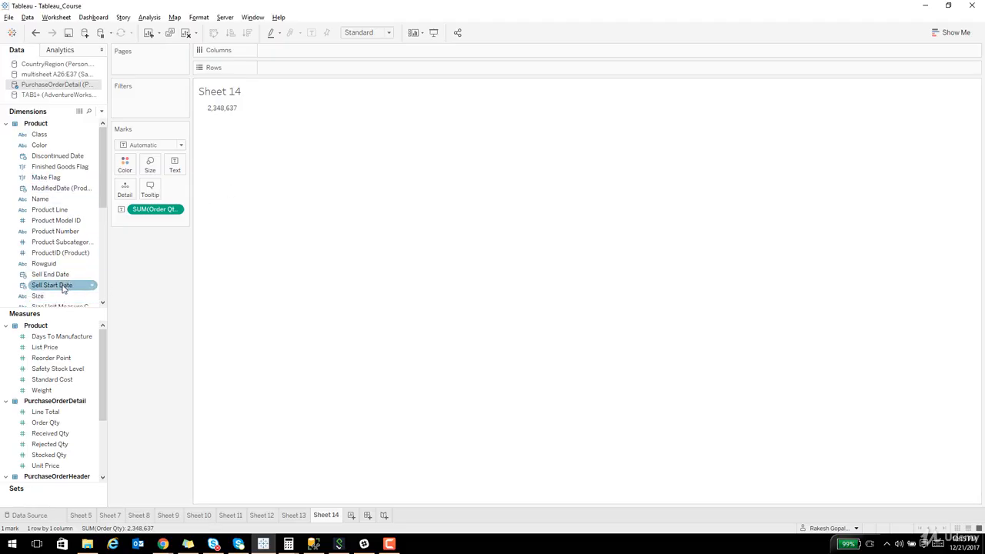
drag(64, 288, 218, 151)
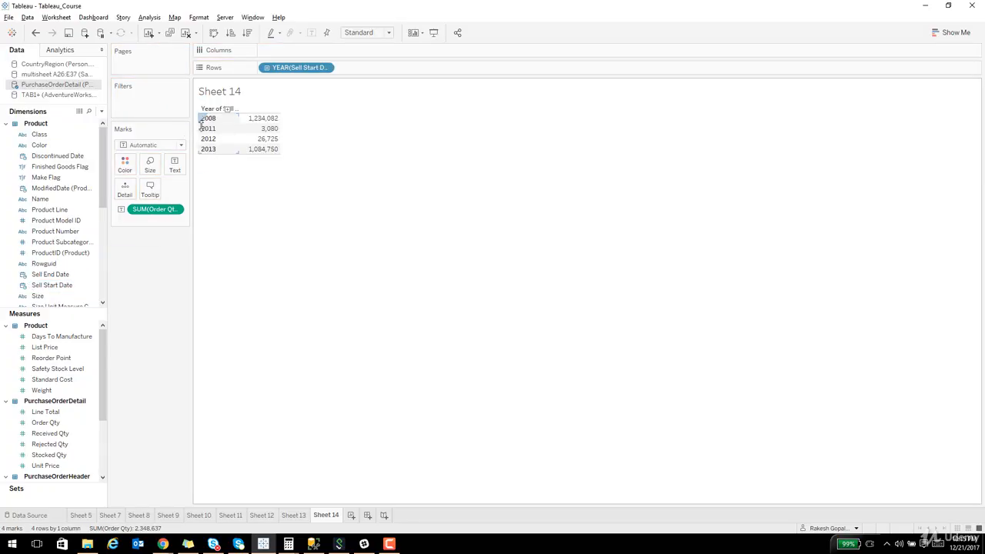
Step: Change Sell Start Date on the rows from years to discrete exact dates
click(324, 68)
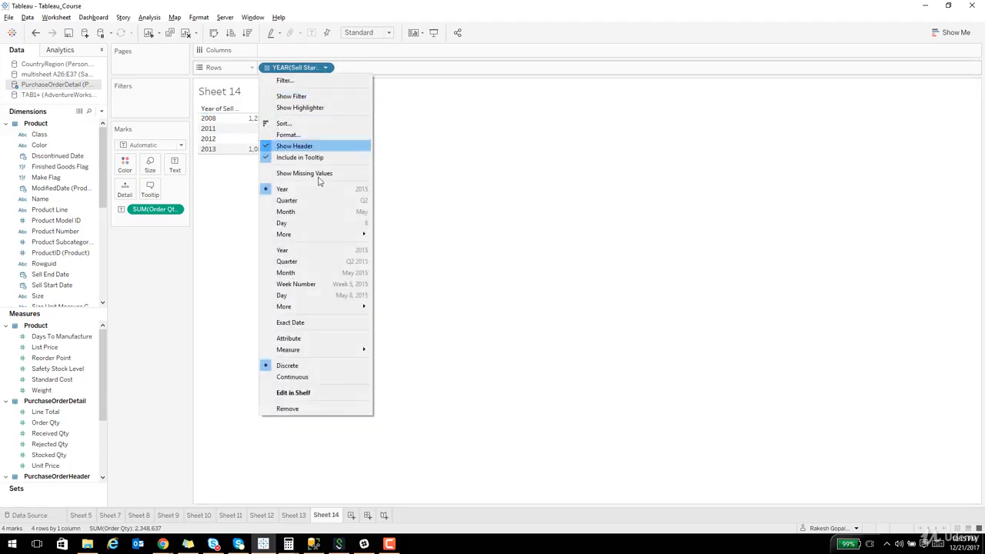
click(315, 323)
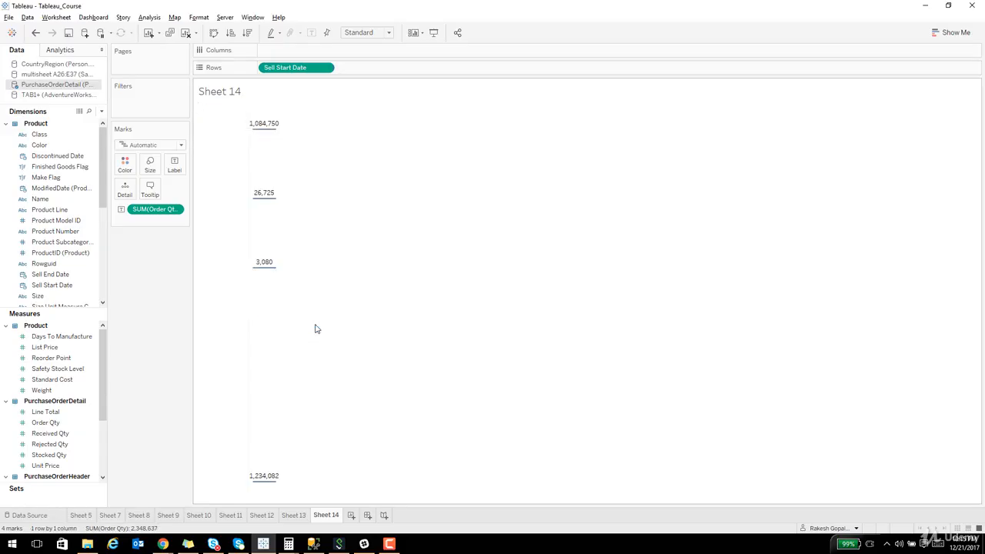
click(325, 68)
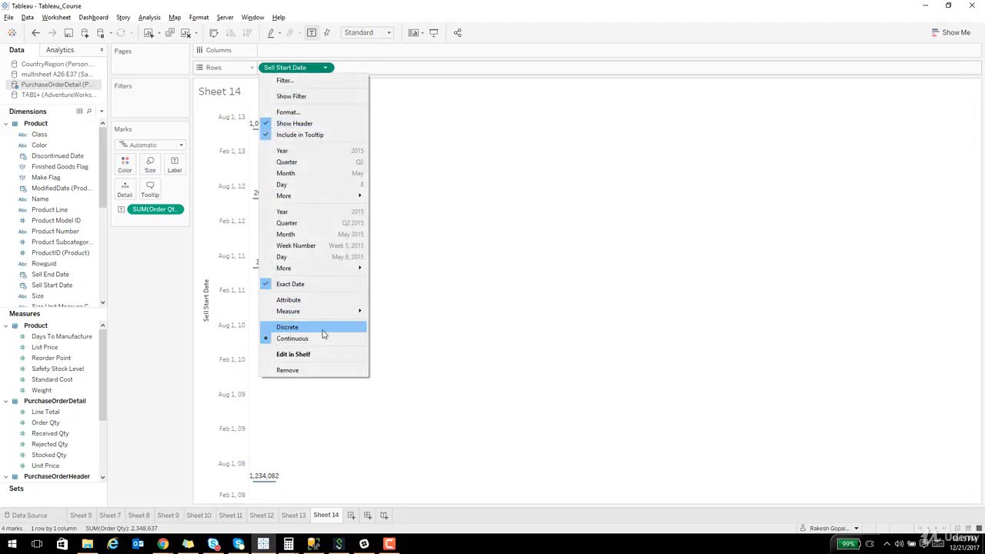
click(323, 333)
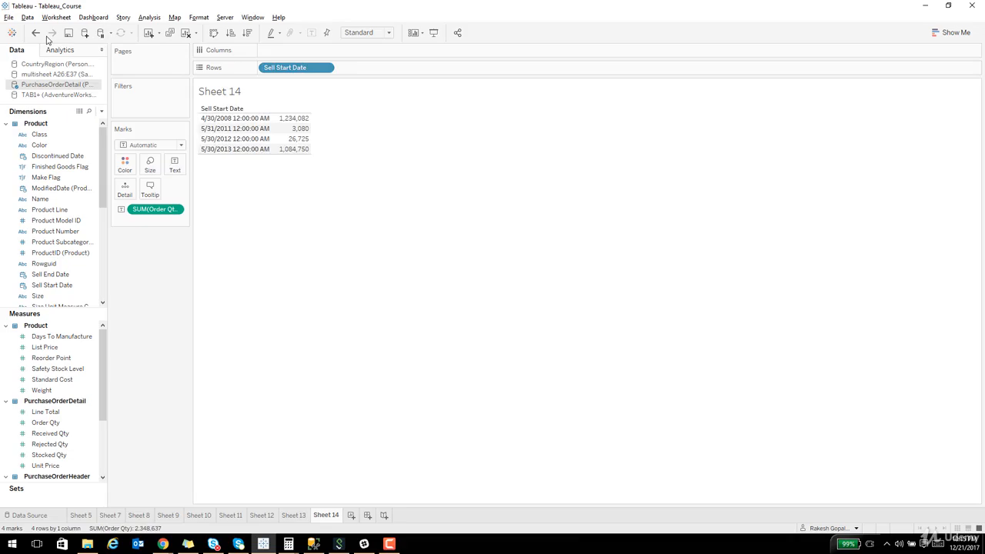
Step: Convert the table into a continuous line chart of Order Qty by year of Sell Start Date
mouse_move(302, 132)
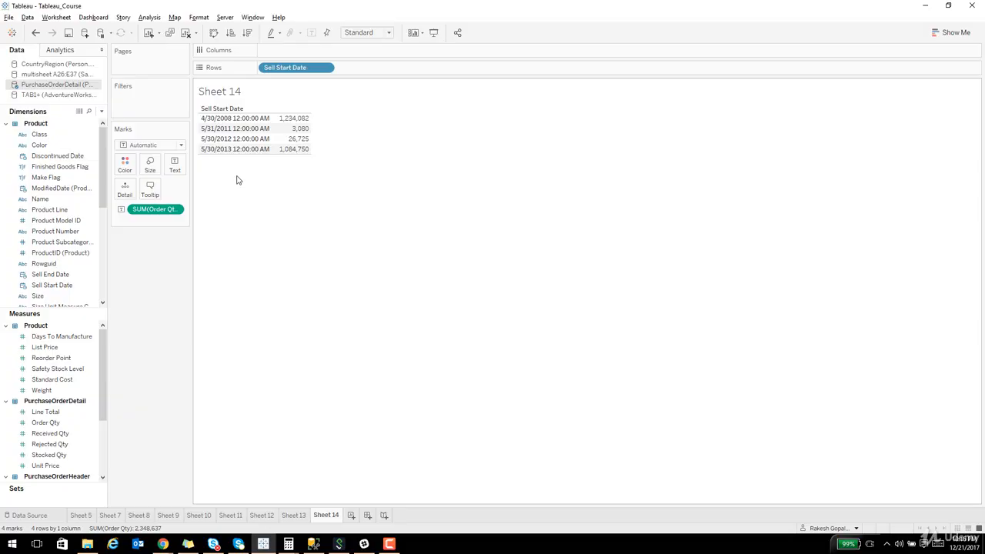
click(951, 32)
click(899, 162)
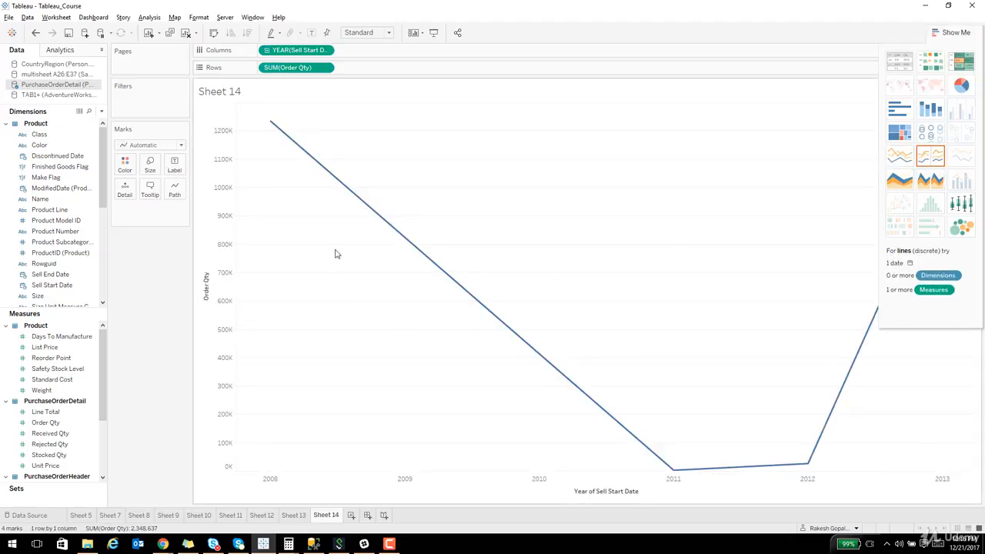
click(940, 32)
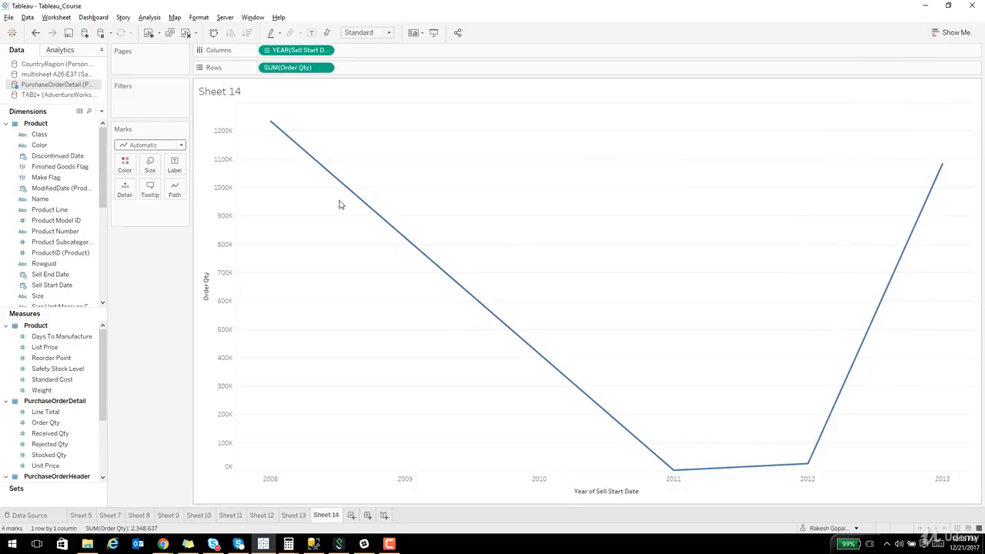
Step: Add reference lines to the line chart for the average Order Qty and the minimum Sell Start Date year
click(63, 51)
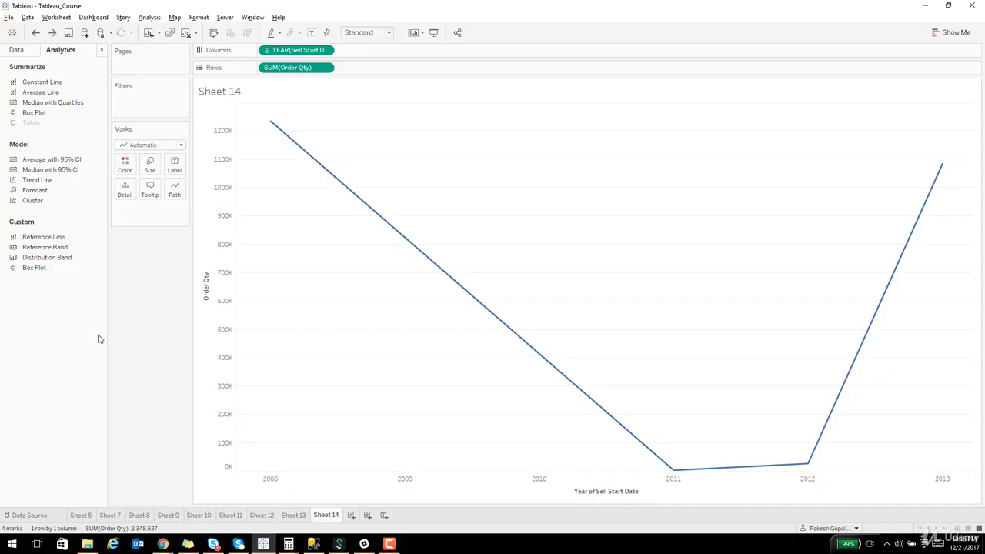
drag(39, 237, 292, 121)
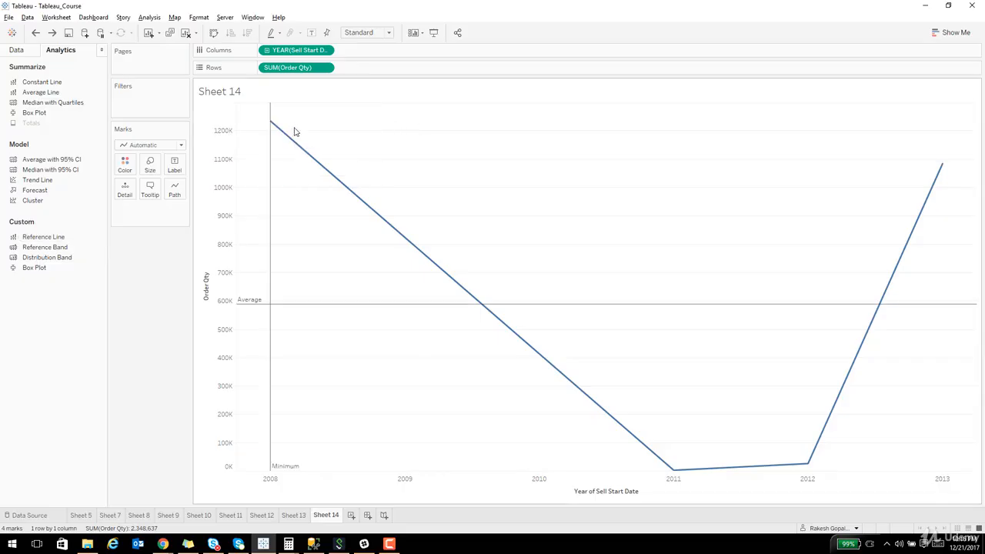
Step: Change the horizontal average Order Qty reference line to a constant line at 500000
click(457, 308)
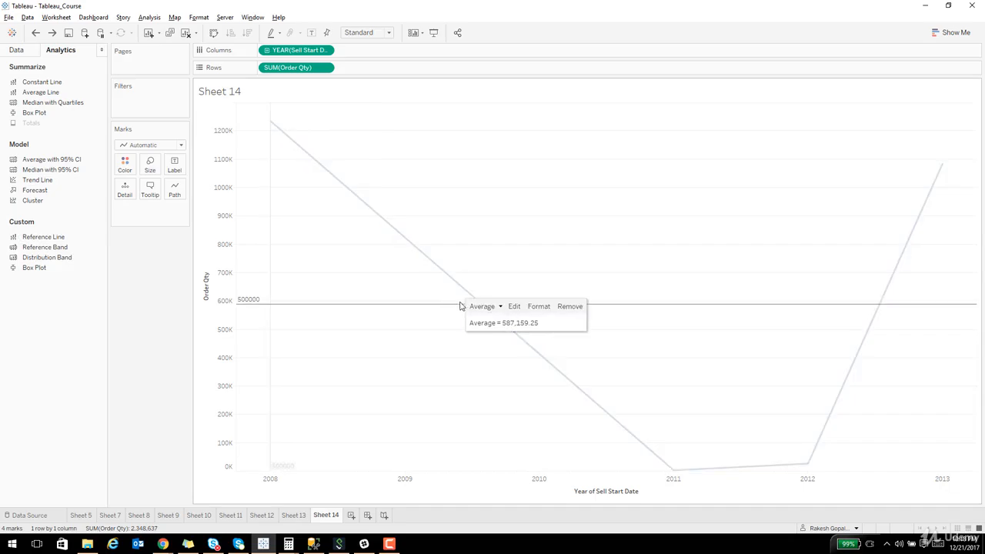
click(451, 308)
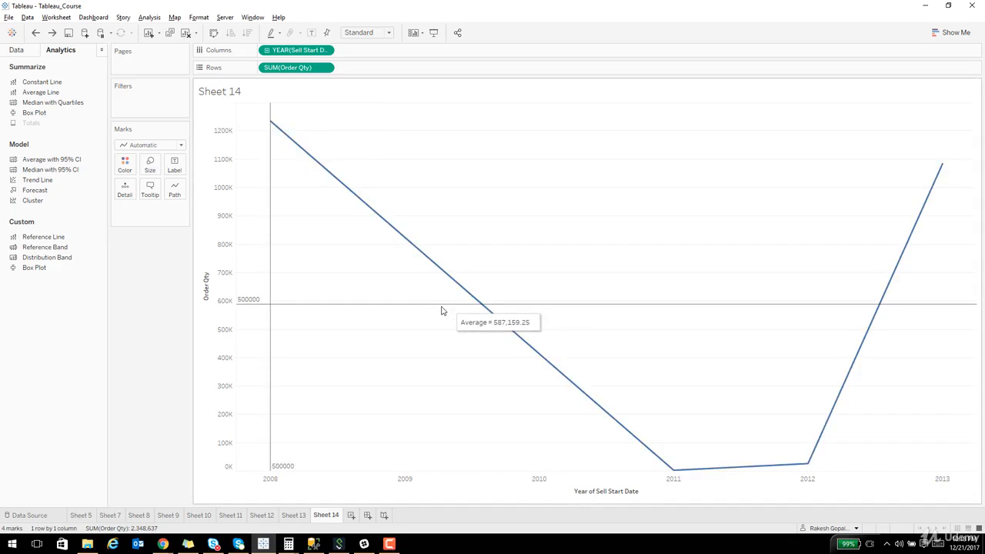
click(443, 307)
click(497, 305)
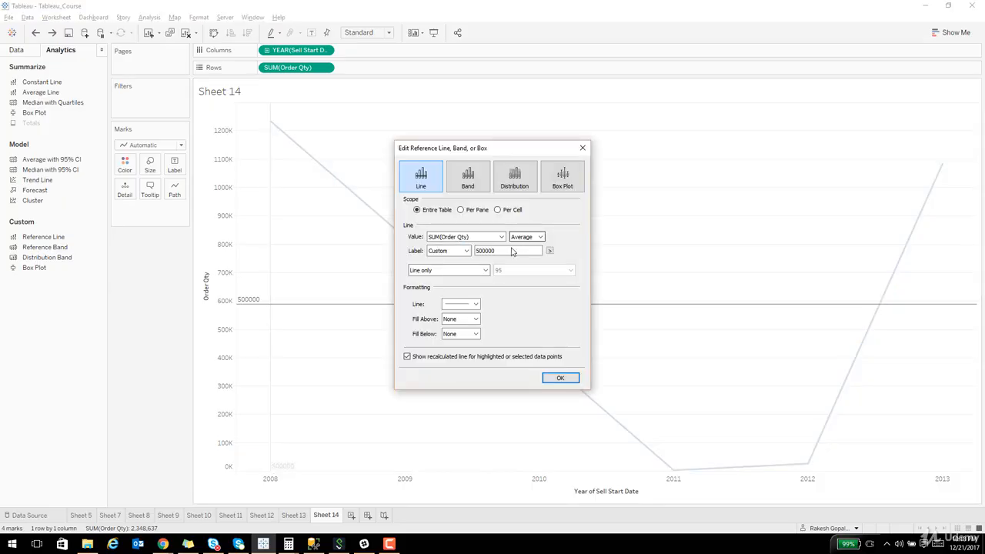
click(524, 237)
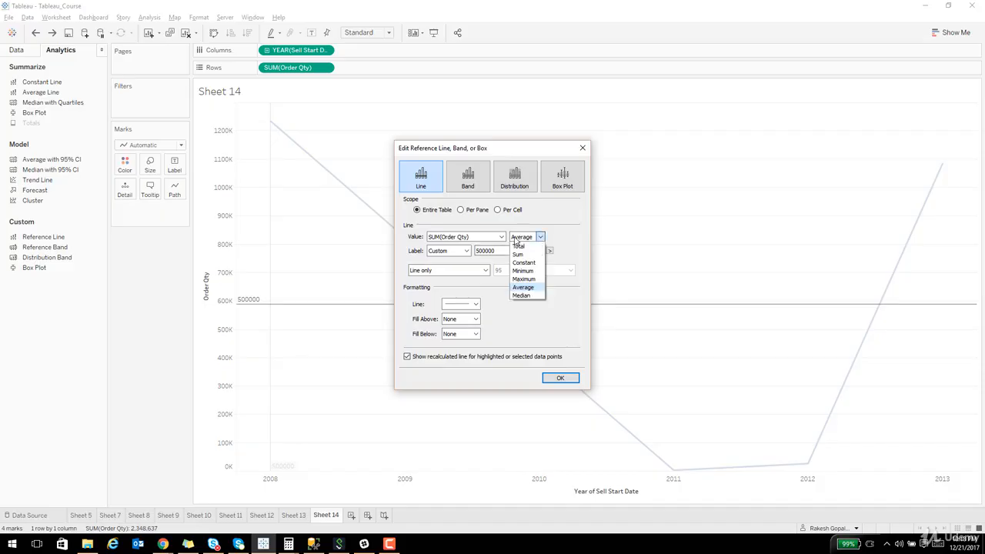
click(523, 263)
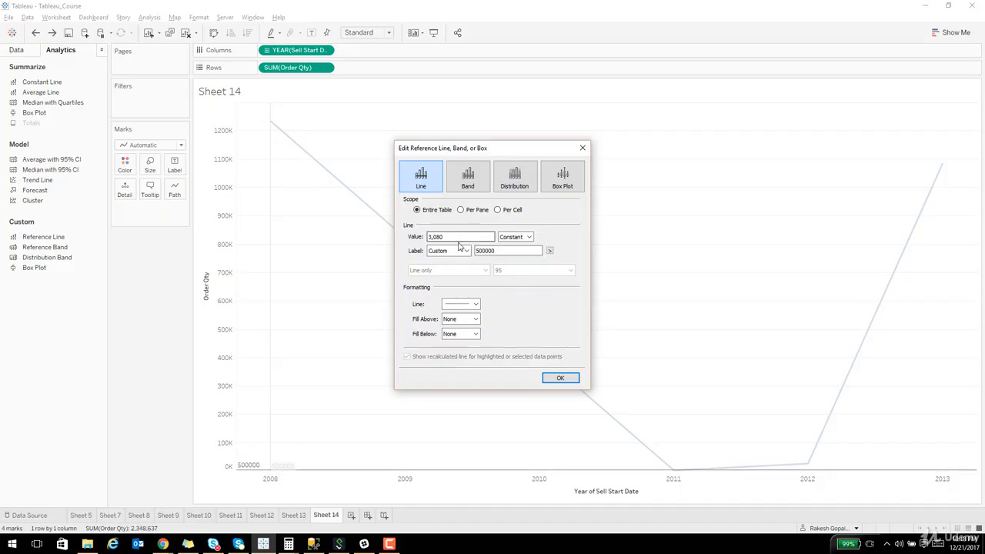
drag(446, 236, 421, 231)
text(00000)
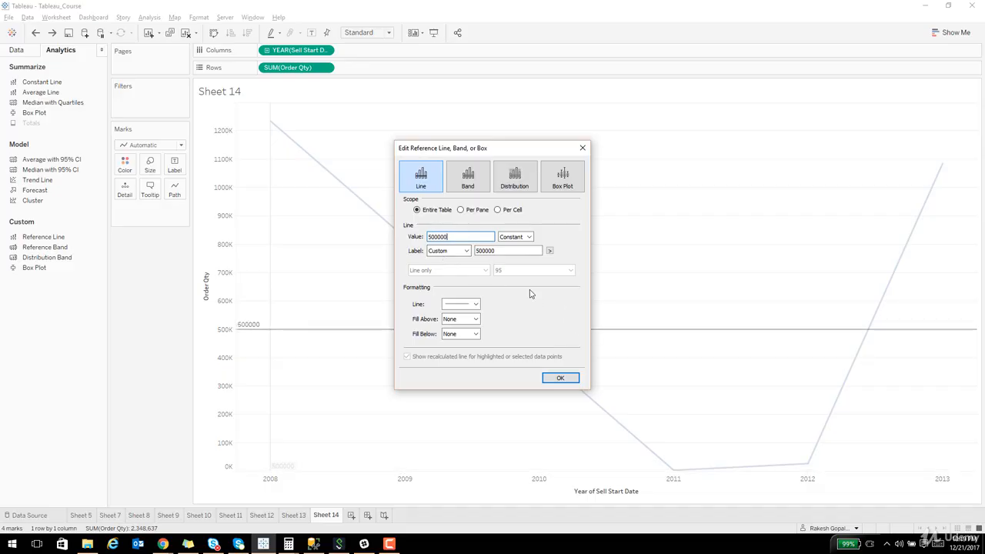
Step: Set the custom label of the horizontal reference line to "Threshold ref line" and apply the settings
double_click(504, 250)
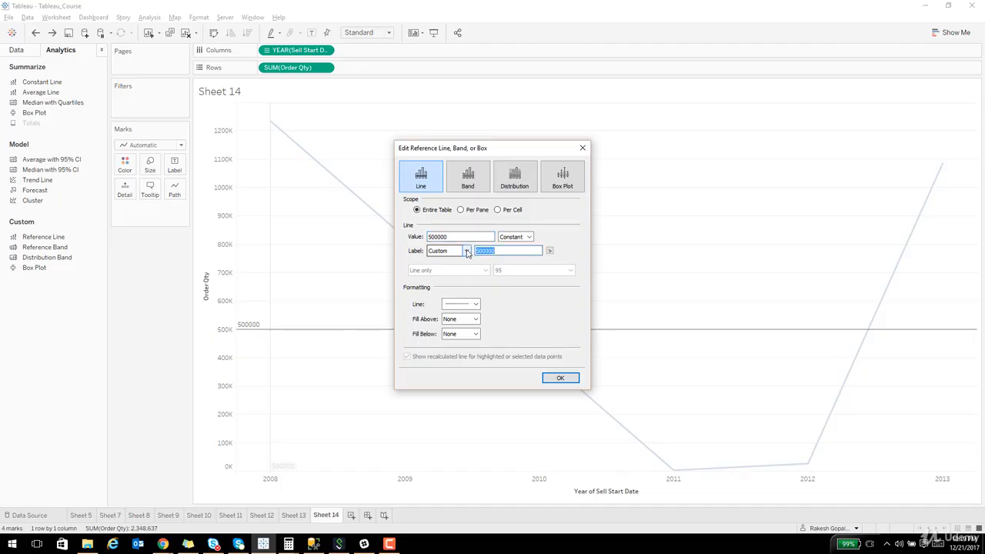
text(Re)
key(BackSpace)
key(BackSpace)
text(Threshold ref line)
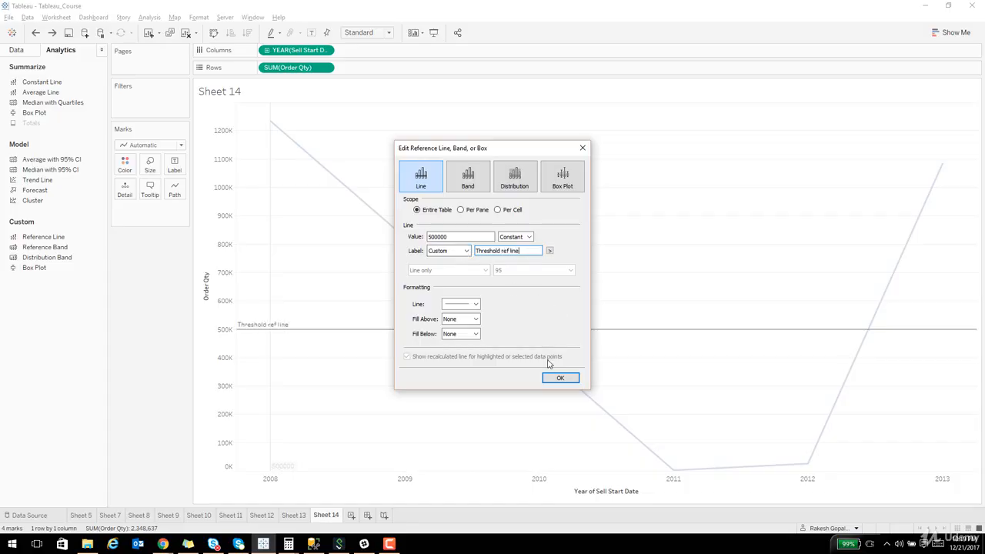
click(559, 379)
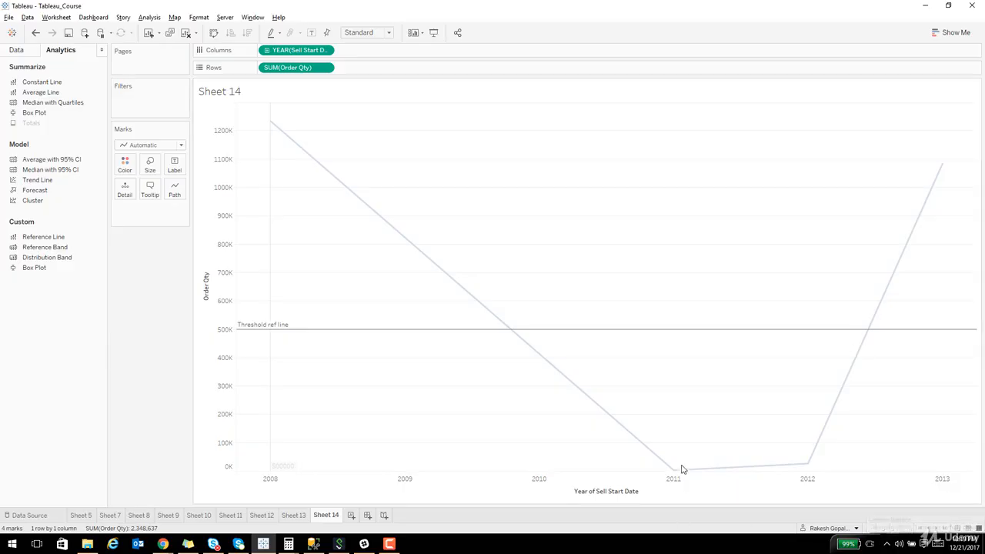
Step: Label the marks on the line chart with their Order Qty values
drag(675, 471, 675, 470)
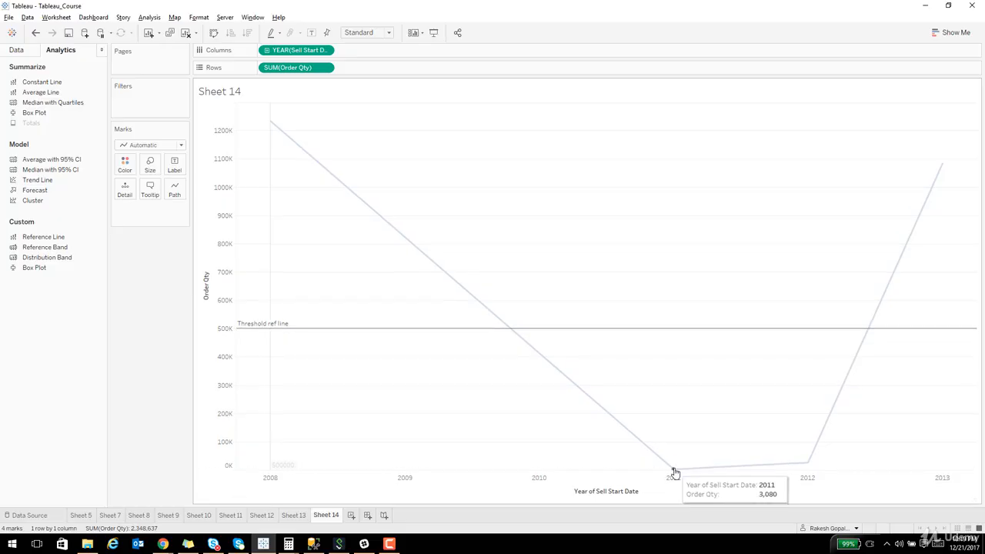
click(674, 468)
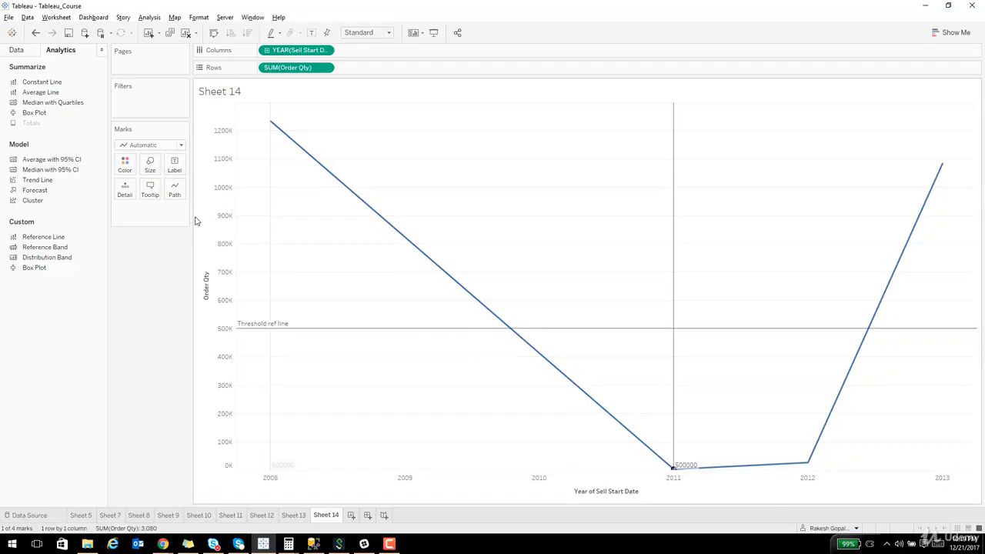
click(19, 51)
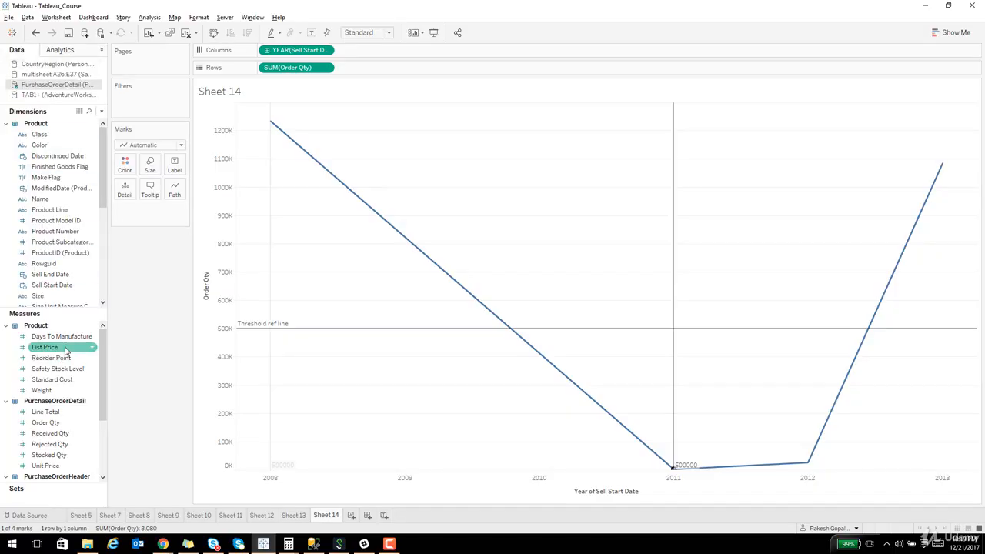
scroll(64, 405, down, 3)
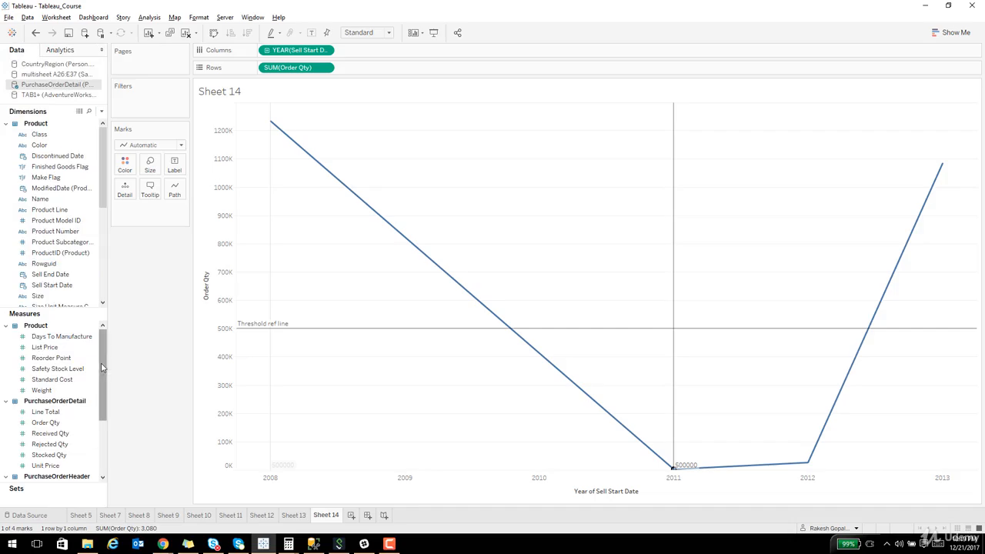
drag(42, 359, 174, 165)
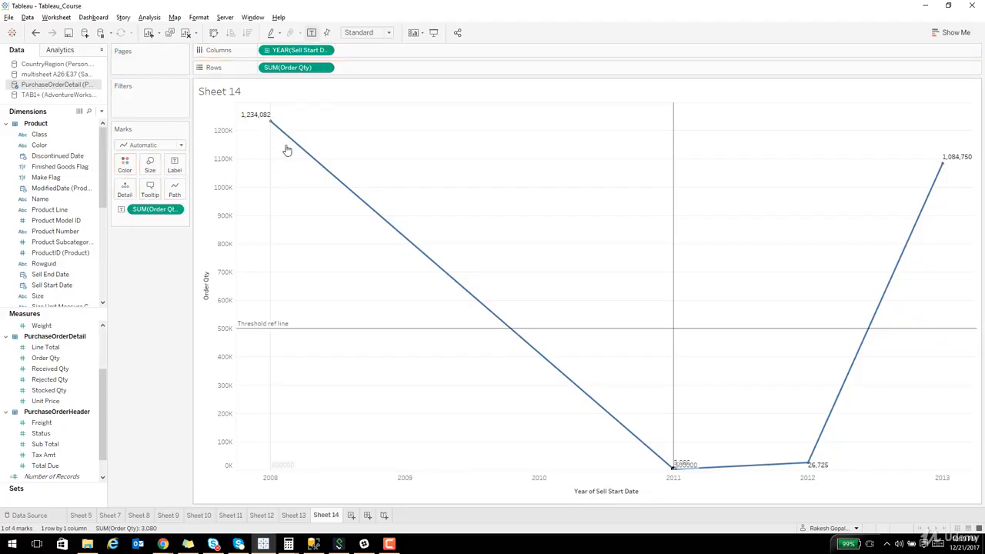
mouse_move(904, 252)
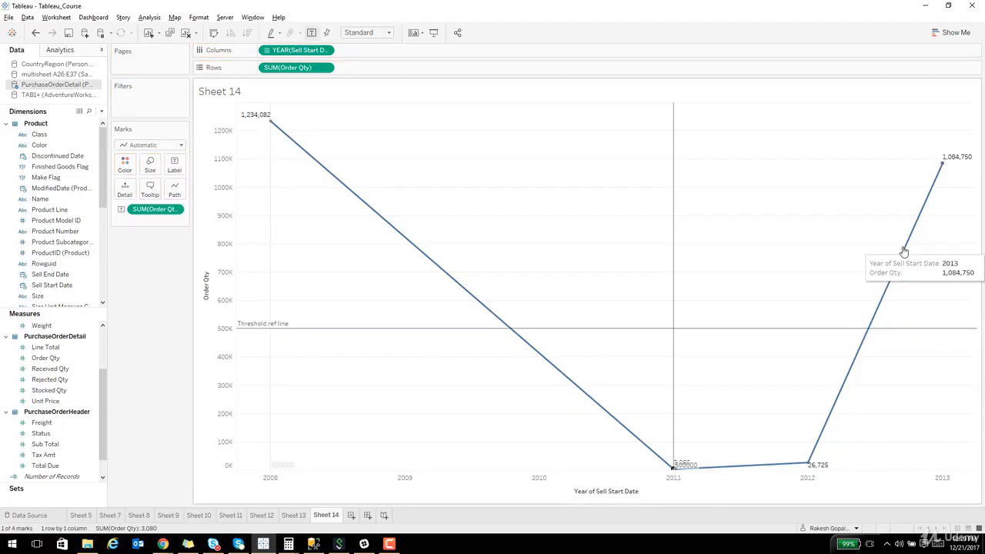
Step: Add a mark annotation to the 2008 point, starting its first line with "The order quantity for the"
mouse_move(272, 127)
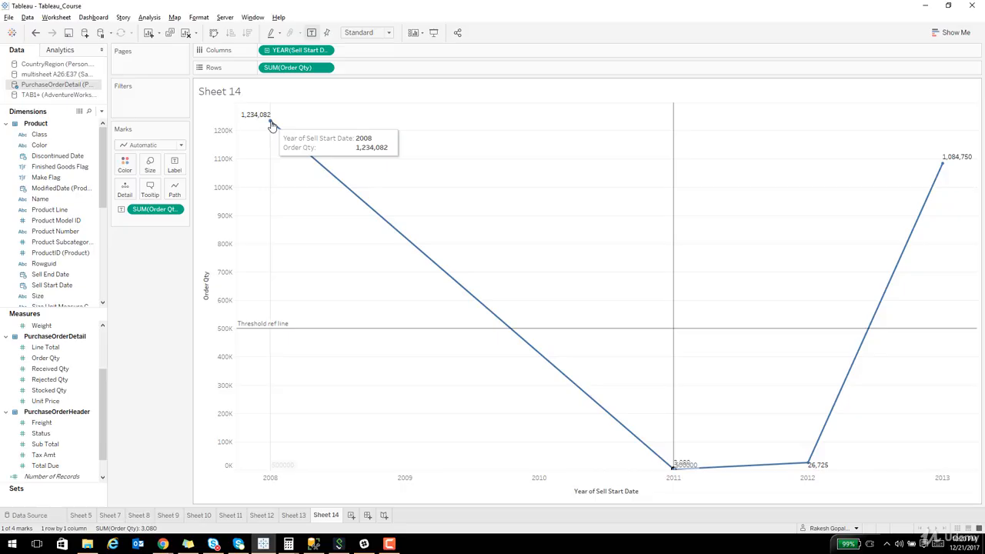
right_click(271, 124)
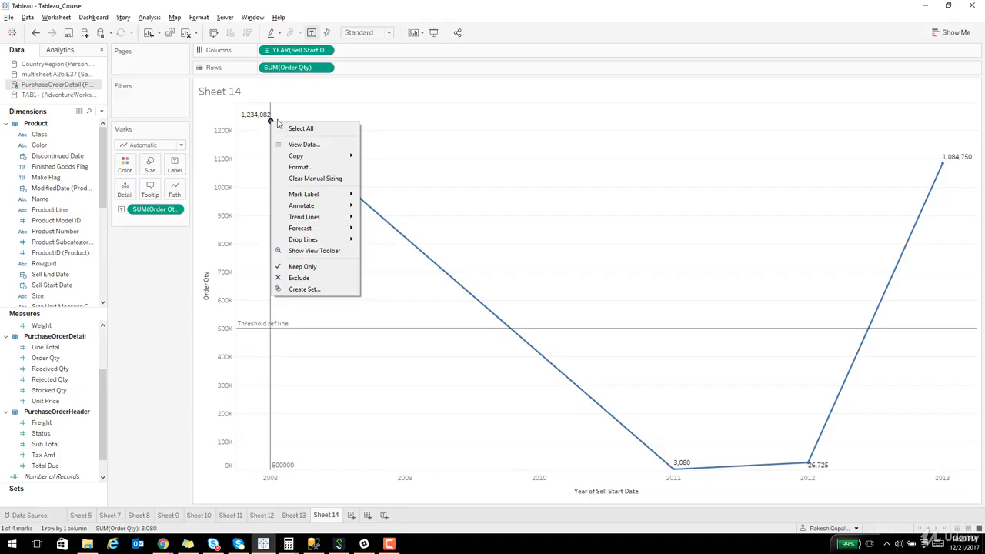
mouse_move(319, 208)
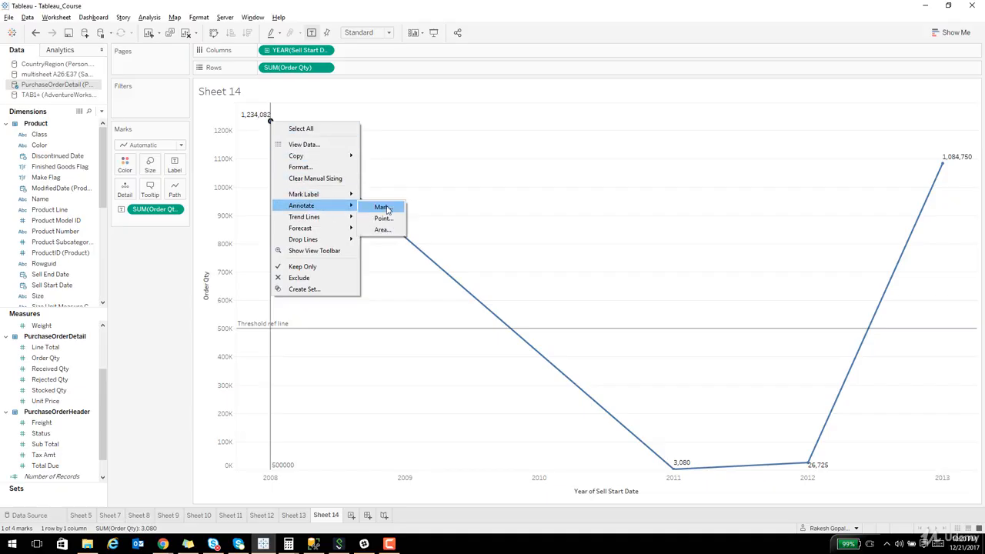
click(382, 208)
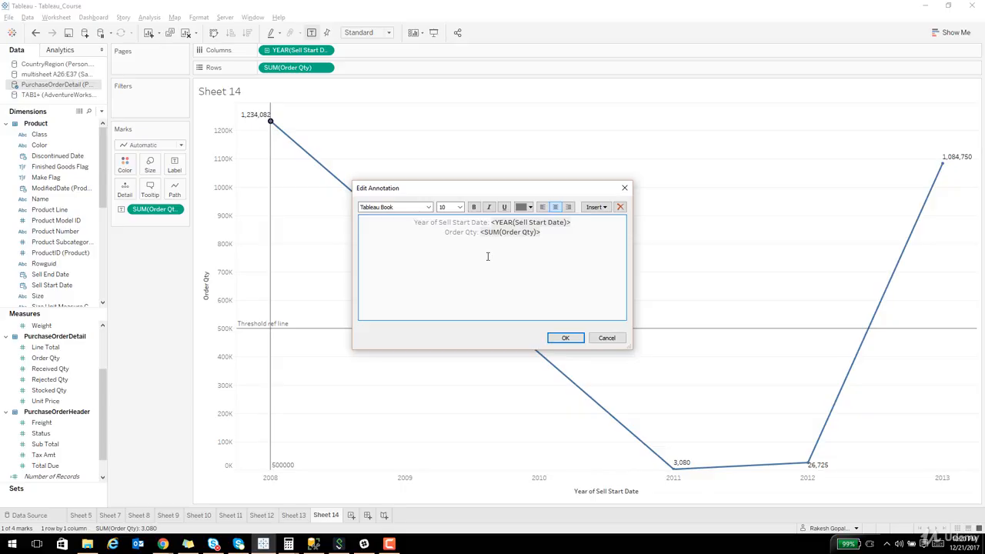
text(The order )
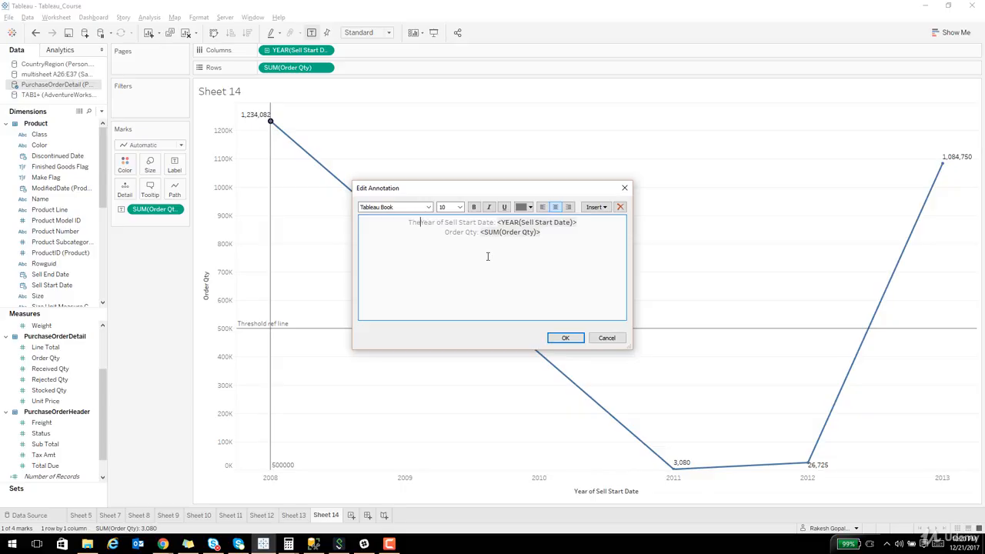
text(quanityt)
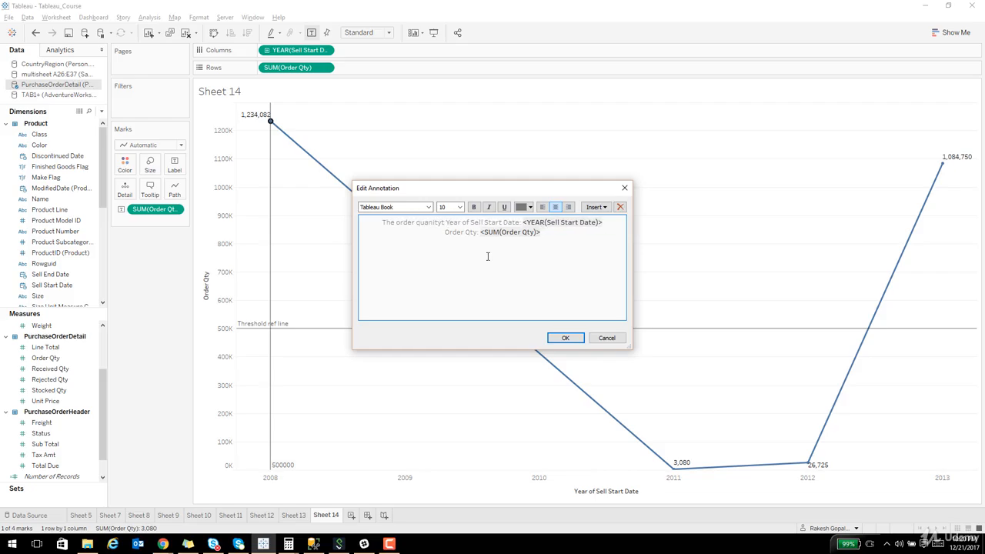
key(BackSpace)
key(BackSpace)
key(BackSpace)
key(BackSpace)
key(BackSpace)
text(tity )
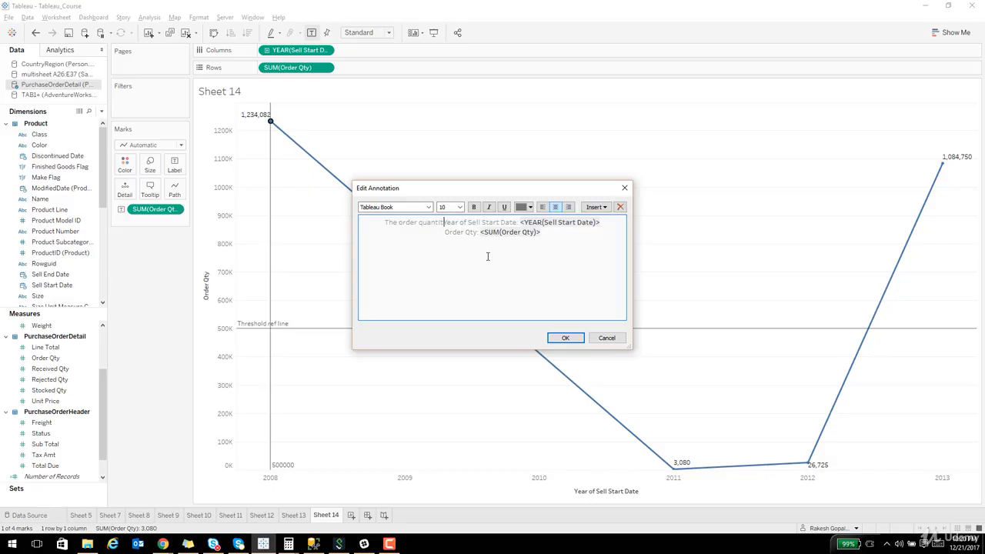
text(for the)
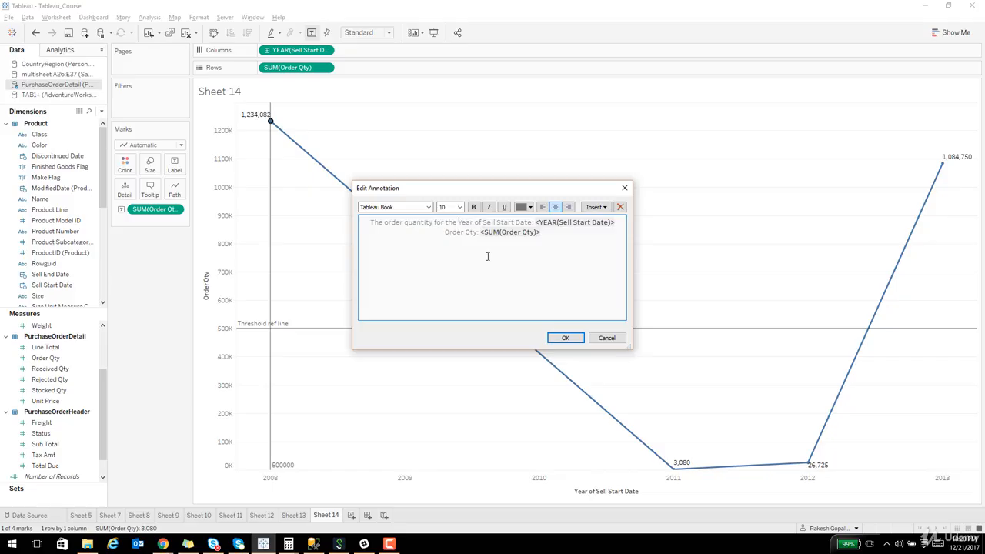
Step: Insert "is" at the start of the annotation's Order Qty line and apply the annotation
key(Home)
text(is)
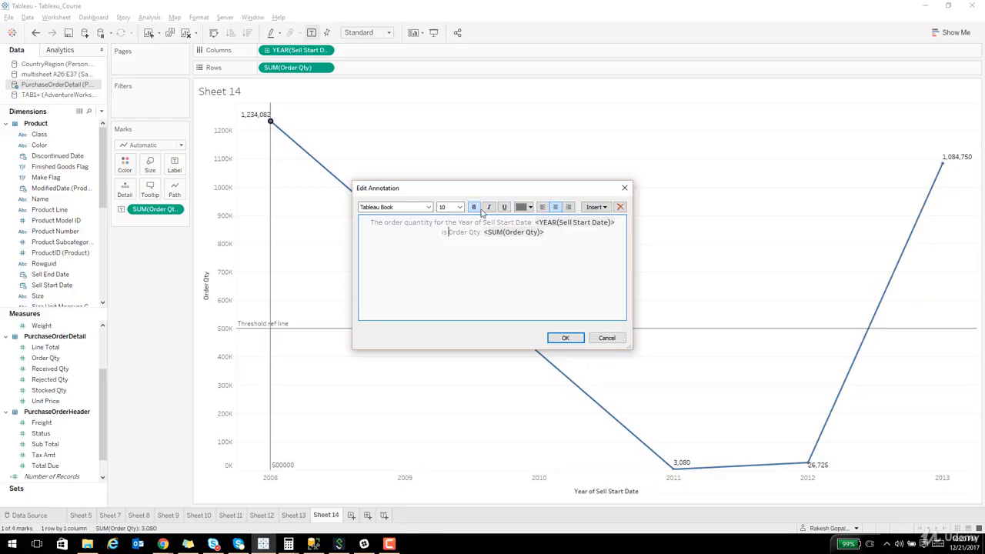
click(565, 339)
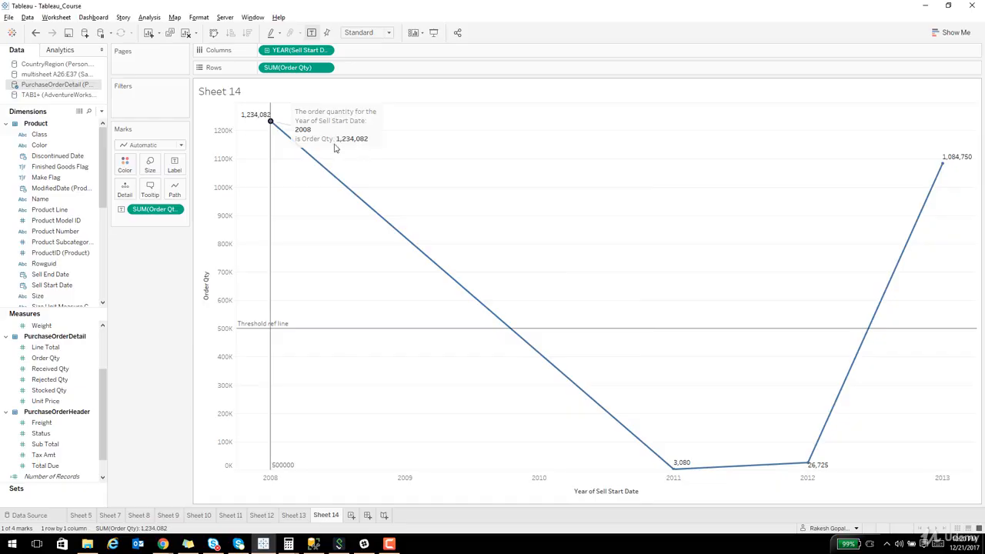
Step: Edit the marks' tooltip so its first line starts with "The Order Quantity for the" before the Sell Start Date year
mouse_move(270, 128)
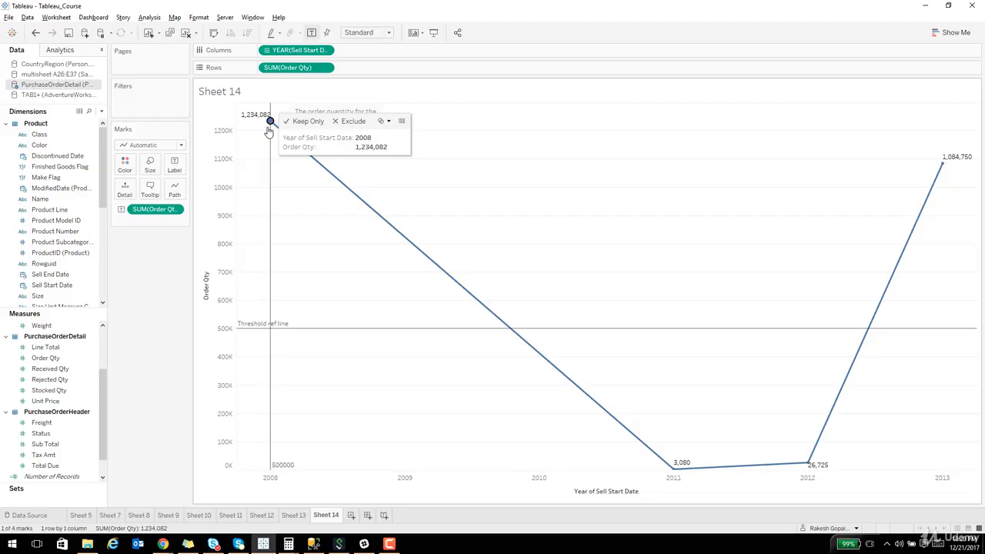
click(150, 192)
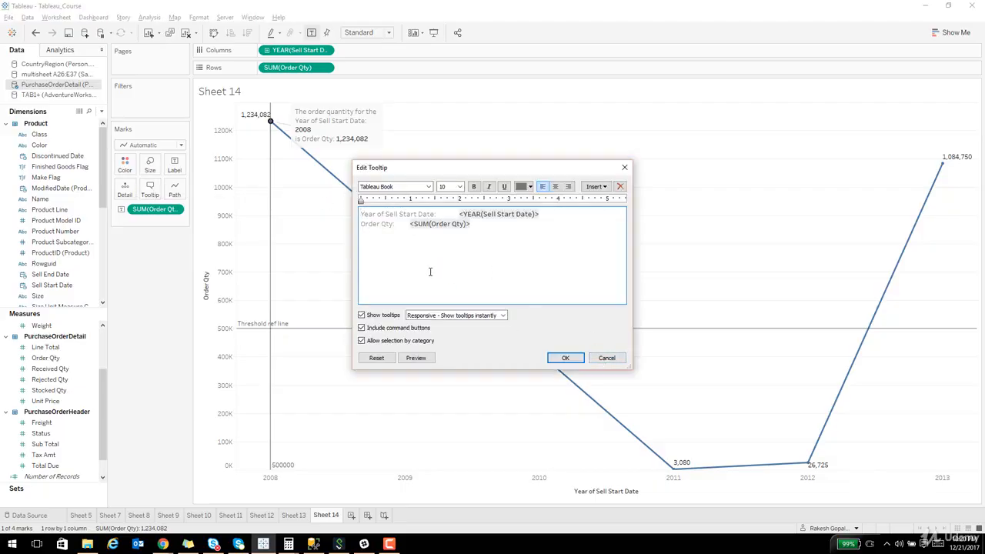
text(This)
key(BackSpace)
key(BackSpace)
key(BackSpace)
key(BackSpace)
text(he )
text(Ord)
text(er Q)
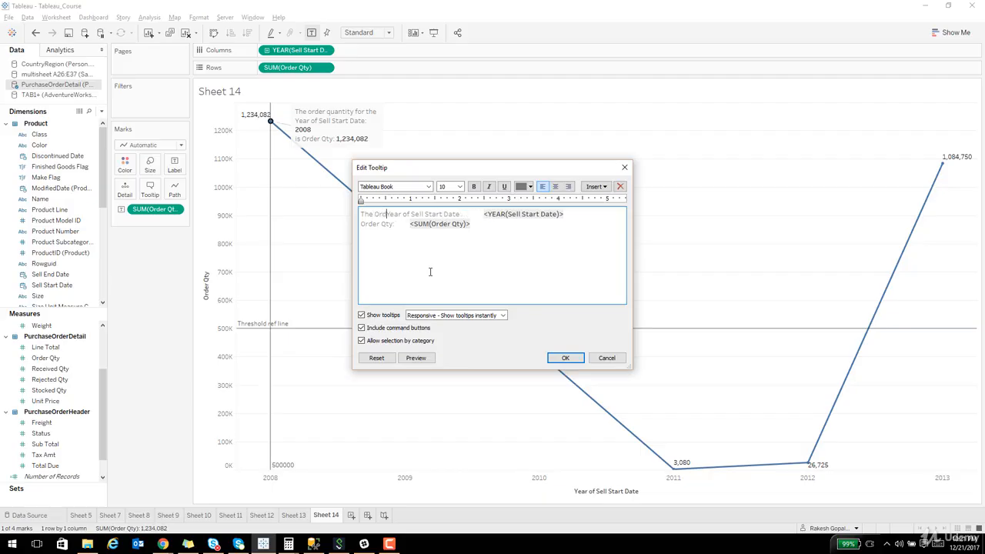
text(uantity fo)
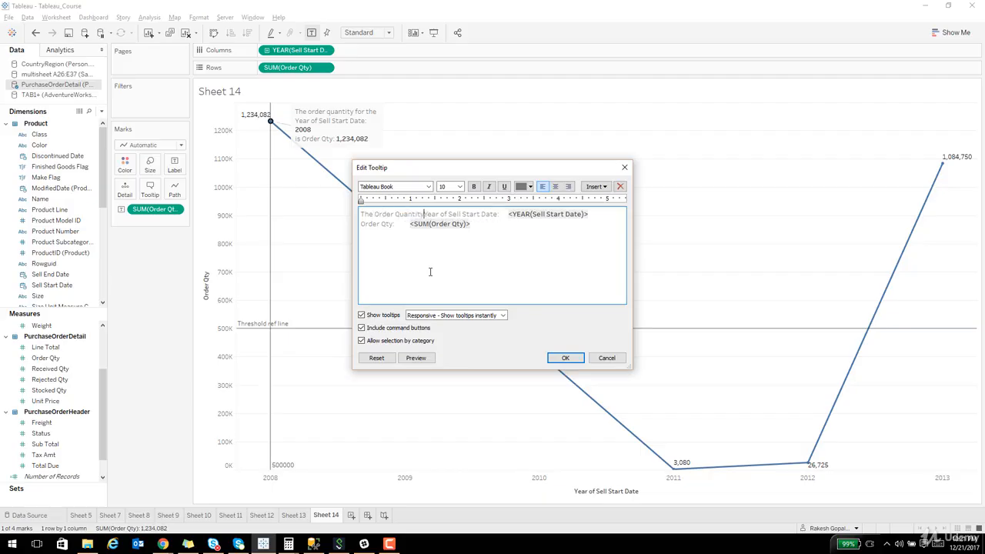
text(r the)
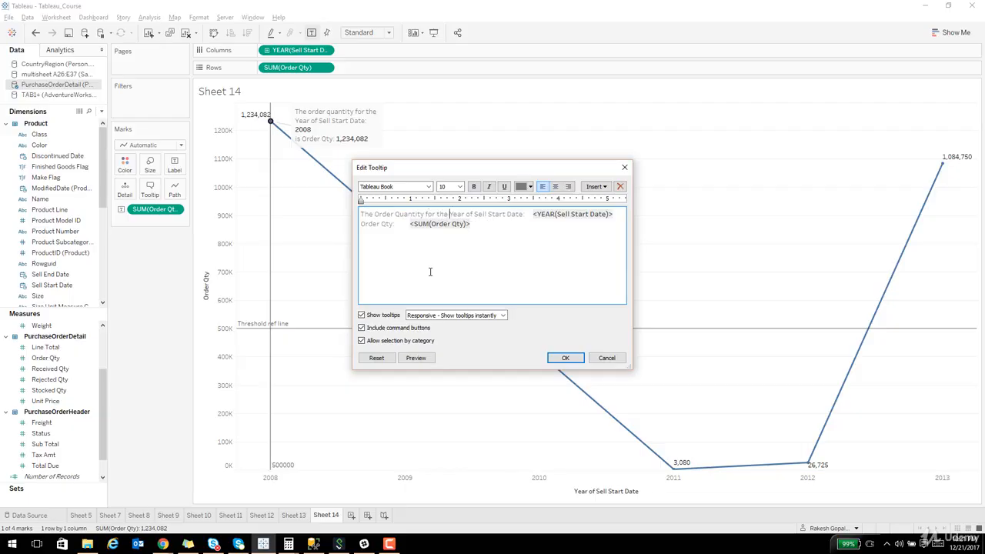
Step: Replace the "Order Qty:" caption on the tooltip's second line with "is" and apply the tooltip
key(Down)
key(Home)
key(ctrl+shift+Right)
key(ctrl+shift+Right)
key(ctrl+shift+Right)
text(is)
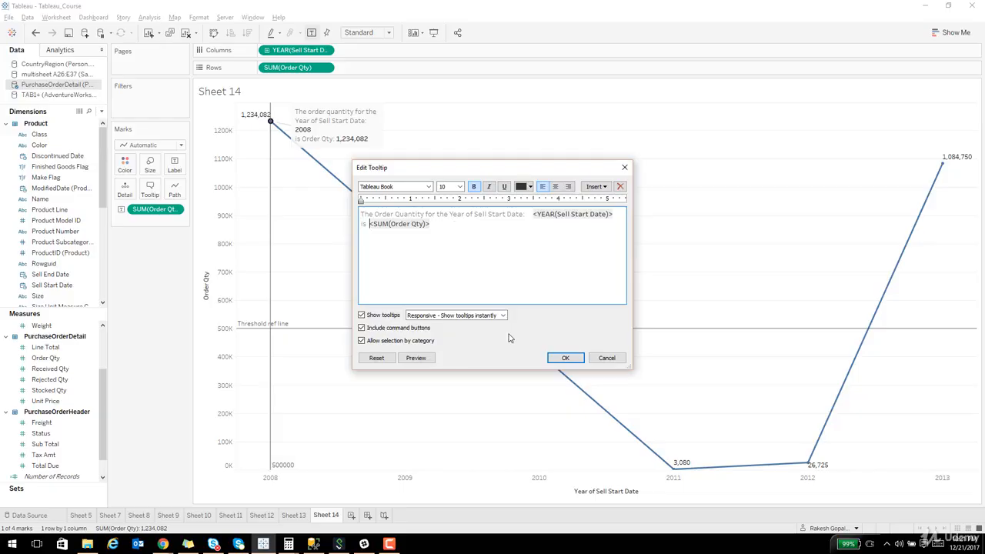
click(565, 358)
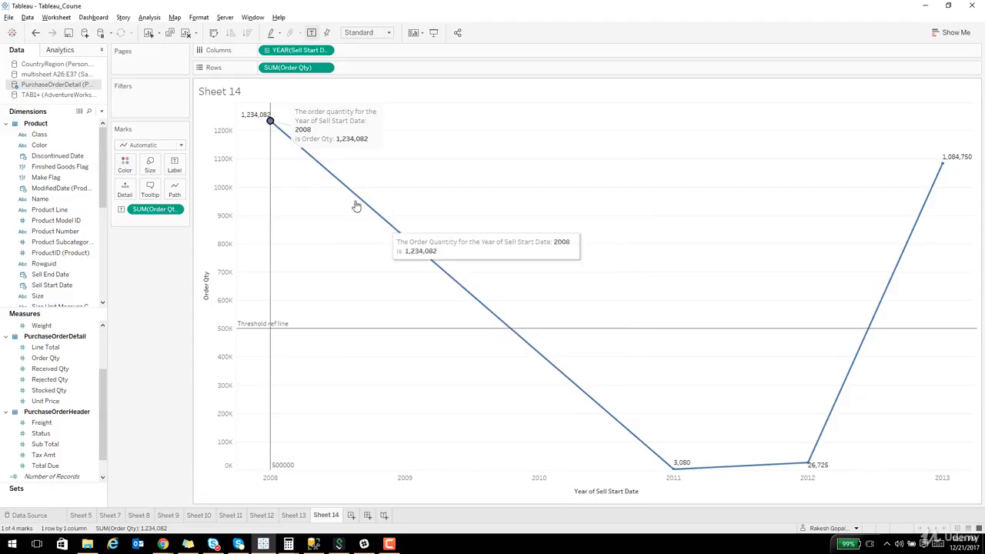
Step: Open the Order Qty axis settings and review the range, title and tick mark options
click(271, 123)
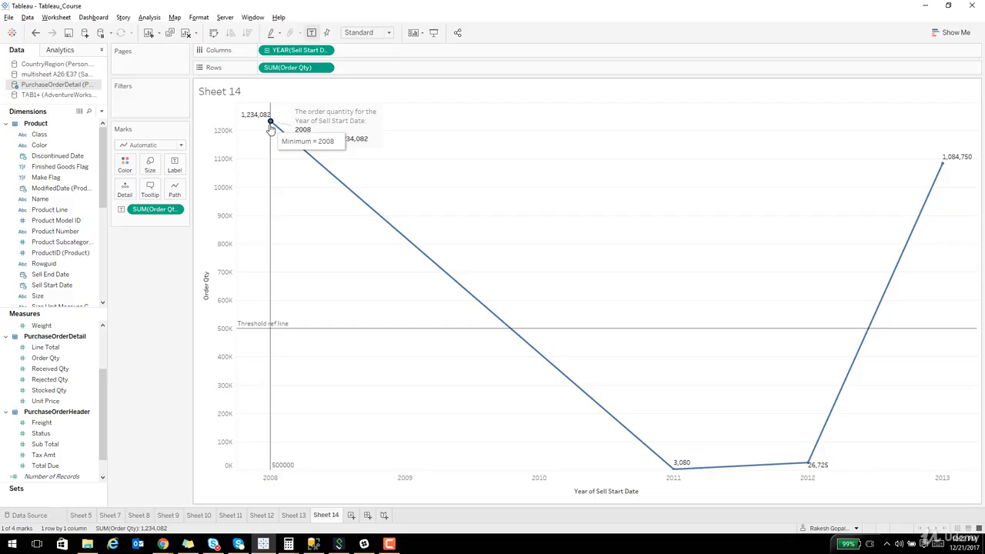
click(206, 289)
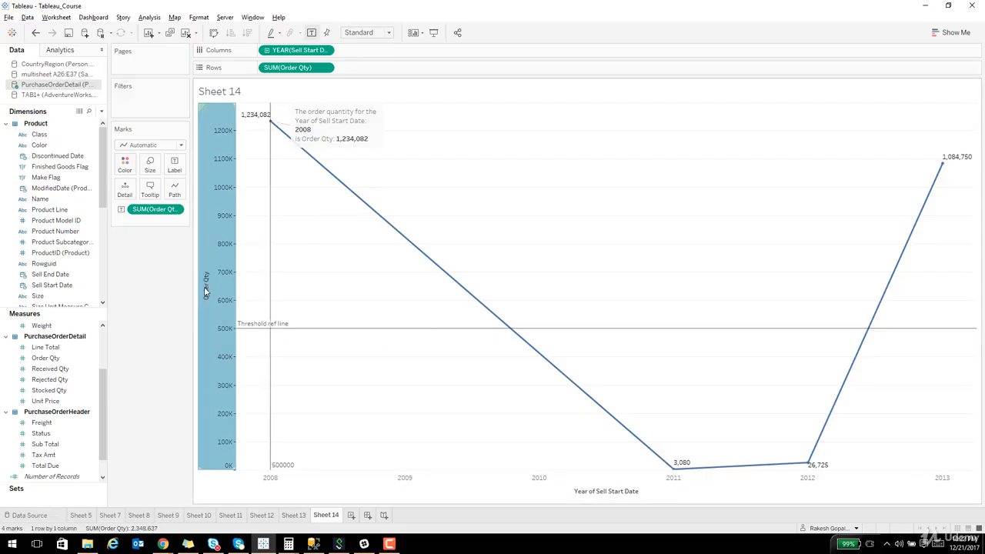
right_click(204, 286)
click(230, 293)
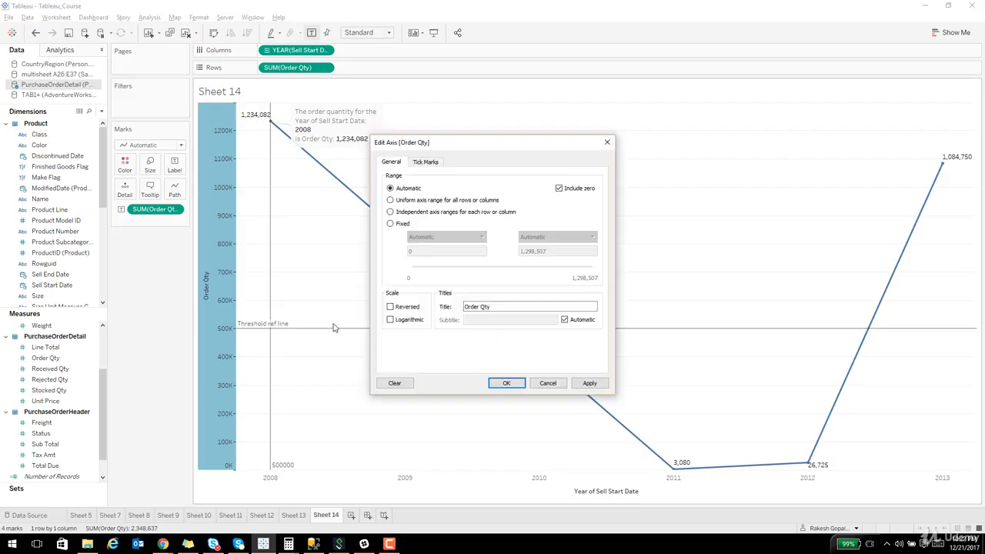
click(501, 309)
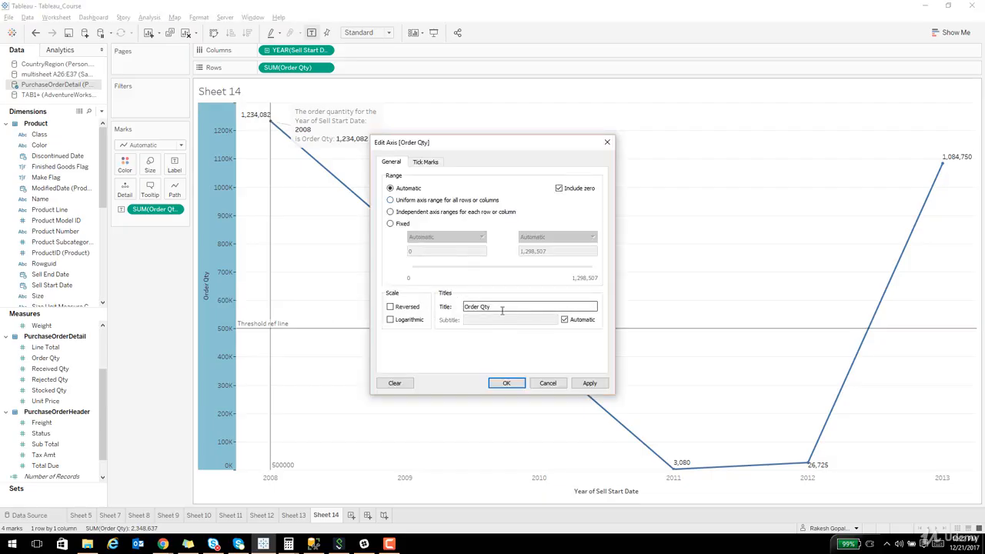
drag(502, 310, 463, 307)
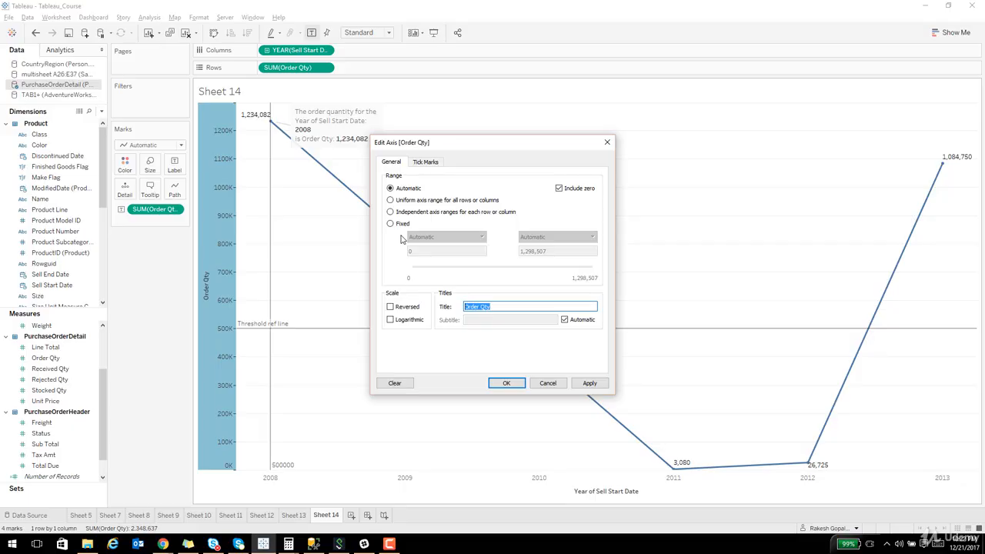
click(422, 165)
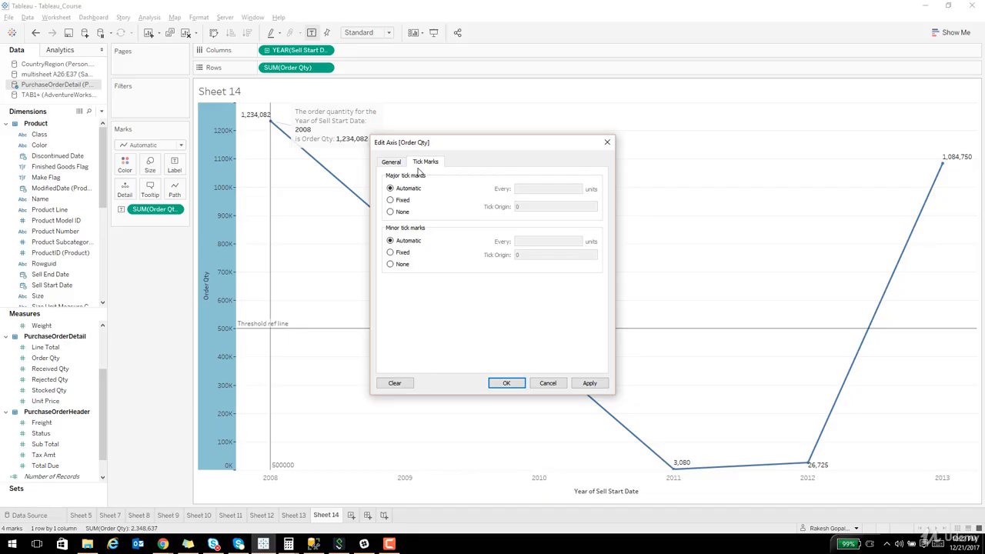
key(alt+Tab)
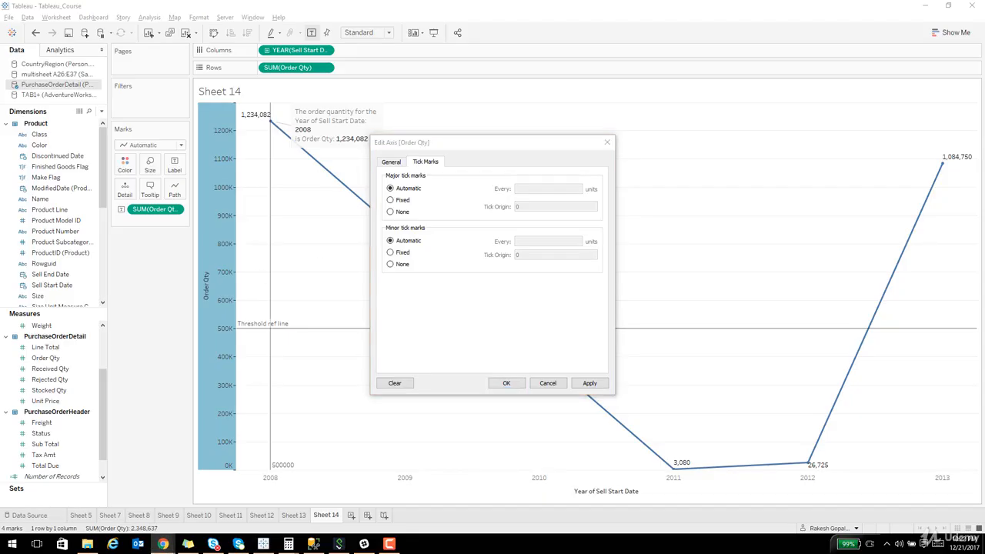